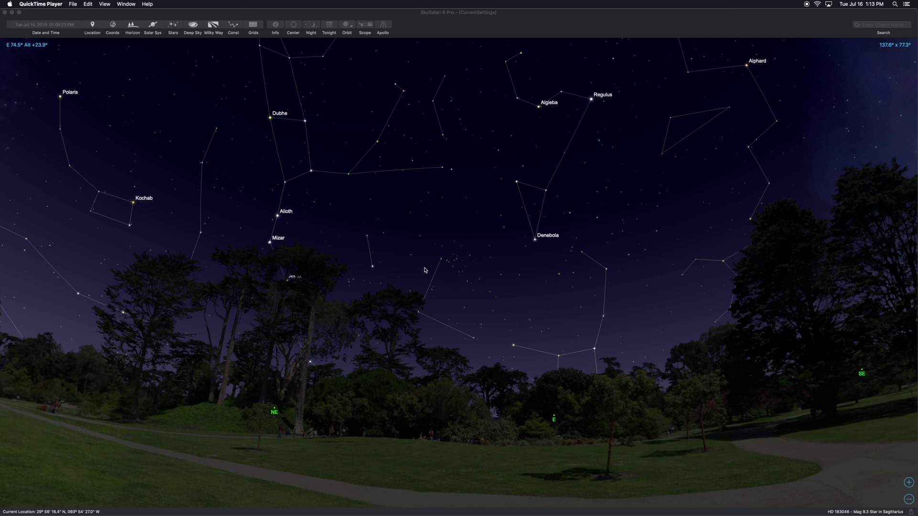
Rotate the sky from east through north and northwest to face west toward Rigel and Aldebaran
left_click_drag(425, 270, 532, 236)
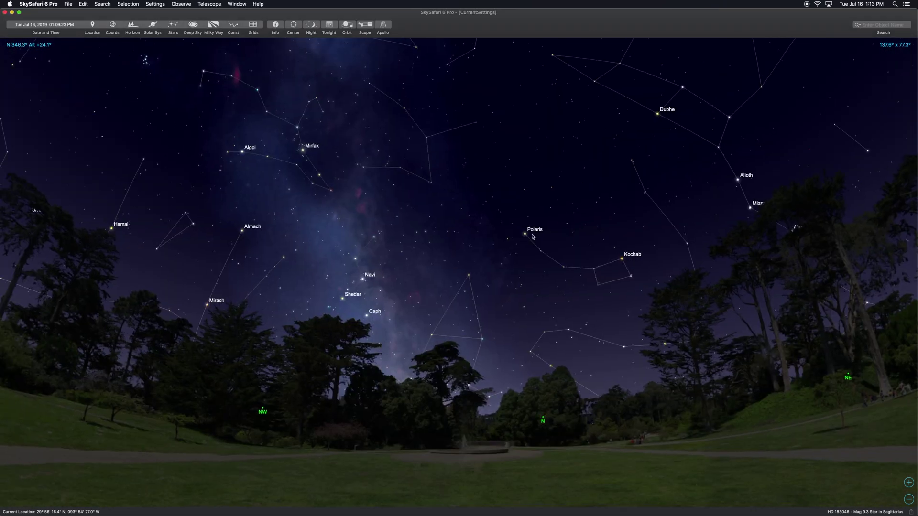
left_click_drag(318, 246, 590, 242)
left_click_drag(339, 250, 511, 256)
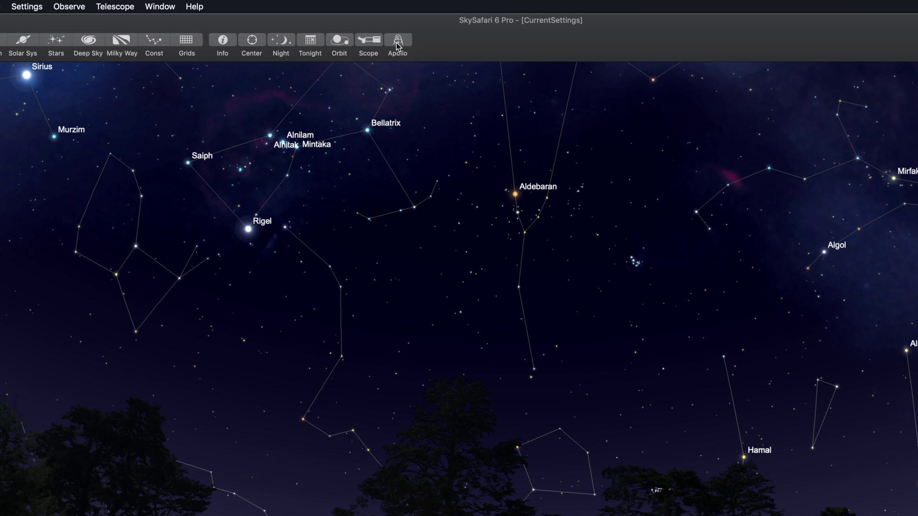
Read through the Apollo 11 Mission Milestones page, then load the Apollo 11 mission path
left_click(398, 44)
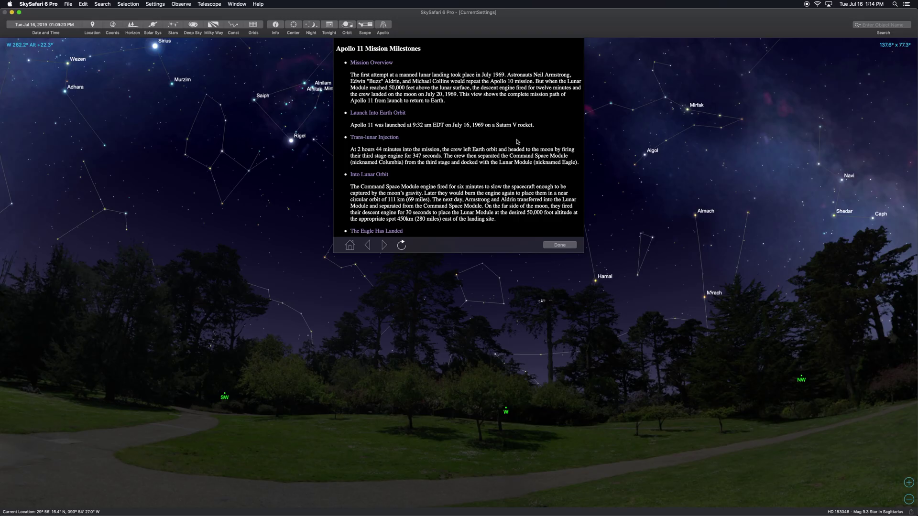
scroll(516, 142, "down", 5)
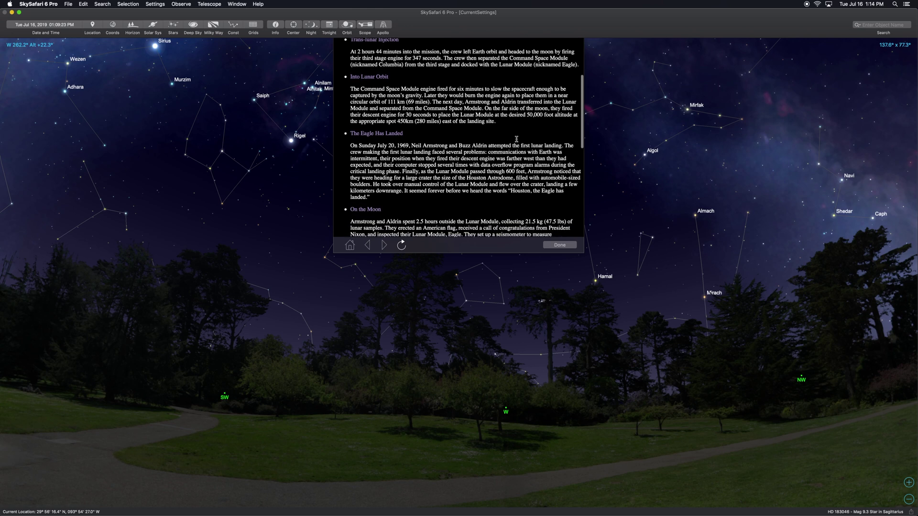
scroll(516, 140, "down", 4)
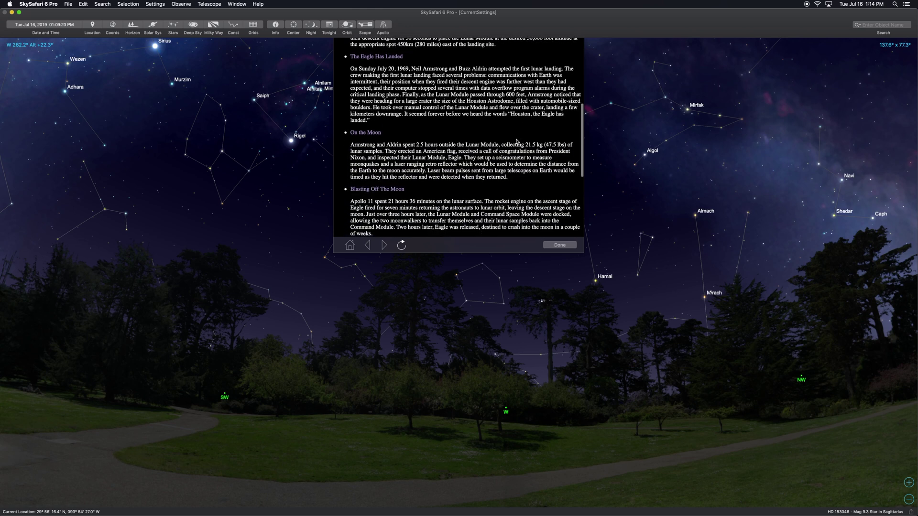
scroll(516, 141, "down", 8)
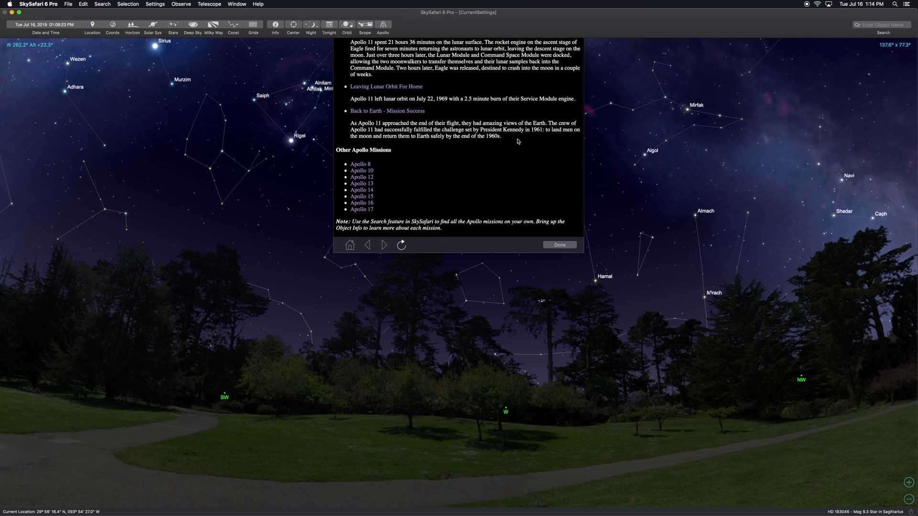
scroll(515, 146, "up", 1)
scroll(514, 145, "up", 10)
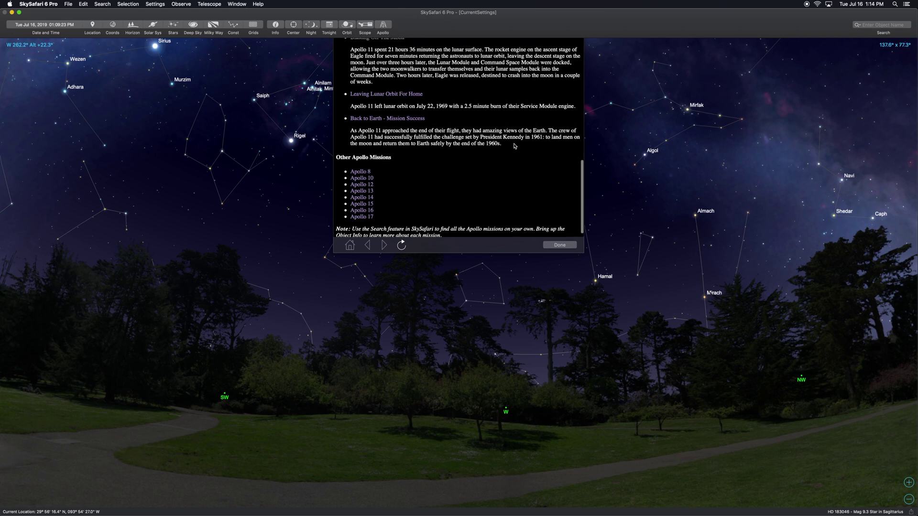
scroll(514, 144, "up", 5)
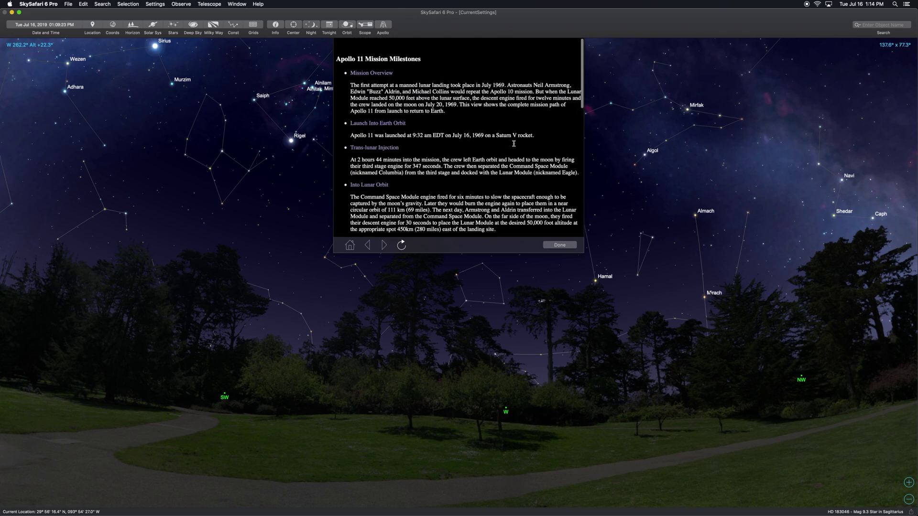
left_click(385, 64)
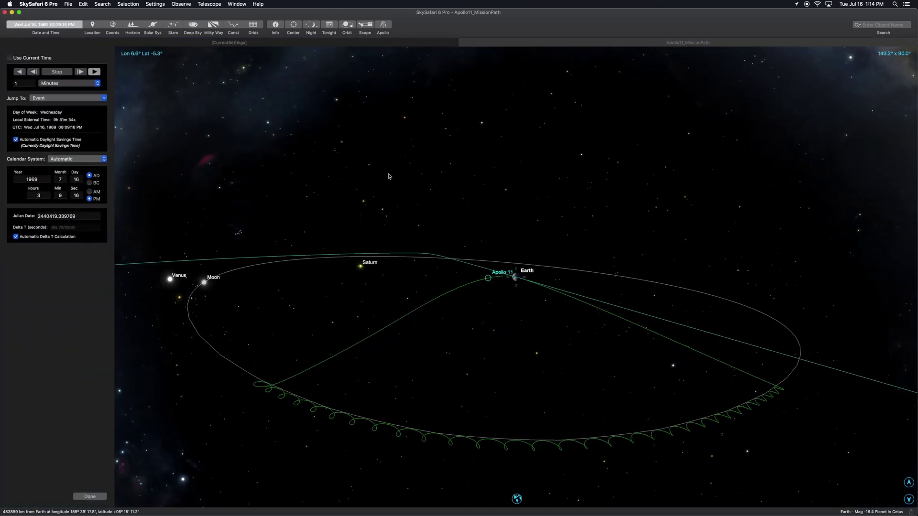
Hide the date panel, tilt and zoom the Earth–Moon orbits, play to July 24, then close
left_click(72, 29)
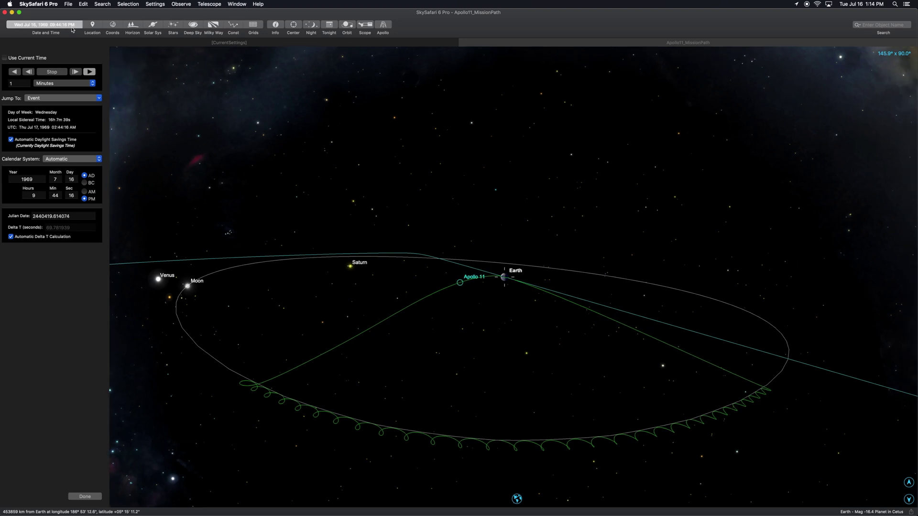
left_click_drag(344, 211, 338, 226)
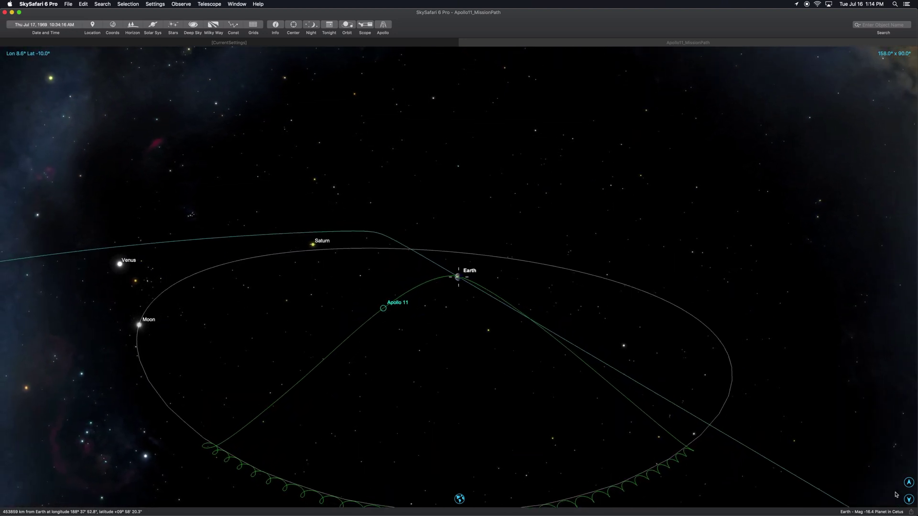
left_click(908, 499)
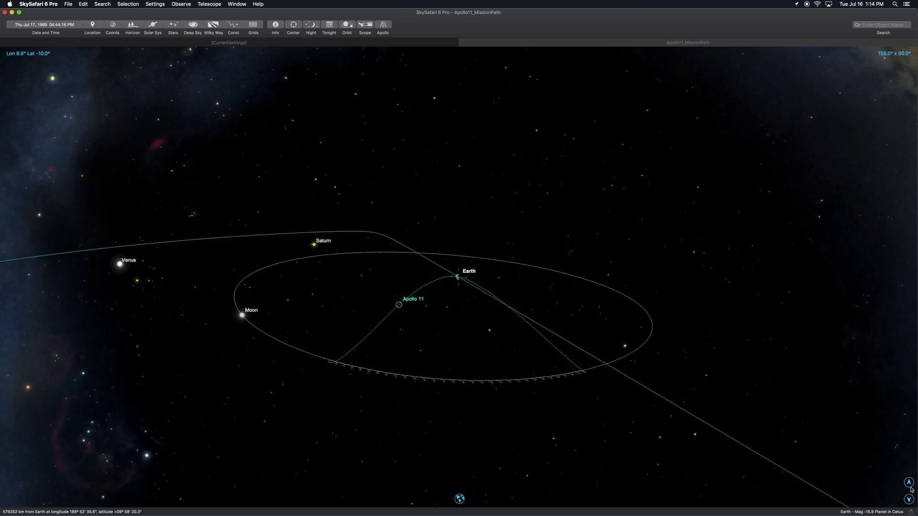
left_click(909, 484)
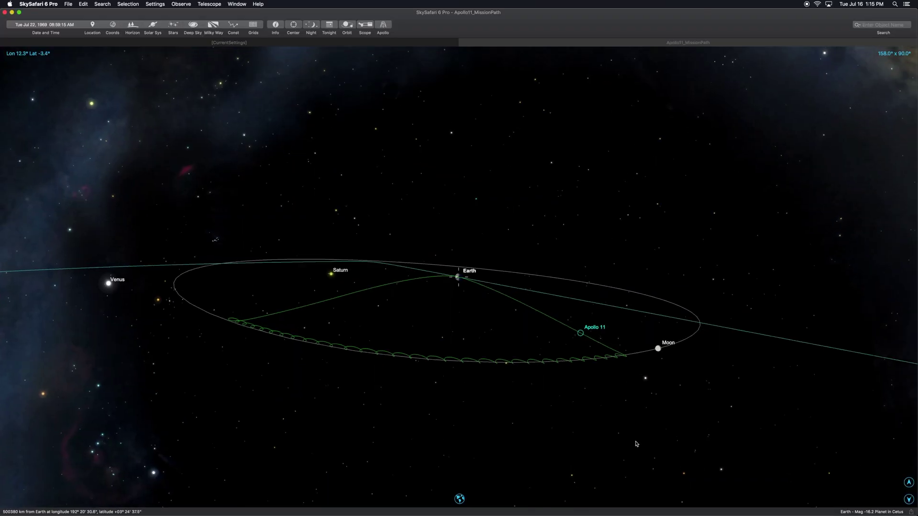
left_click_drag(686, 412, 488, 440)
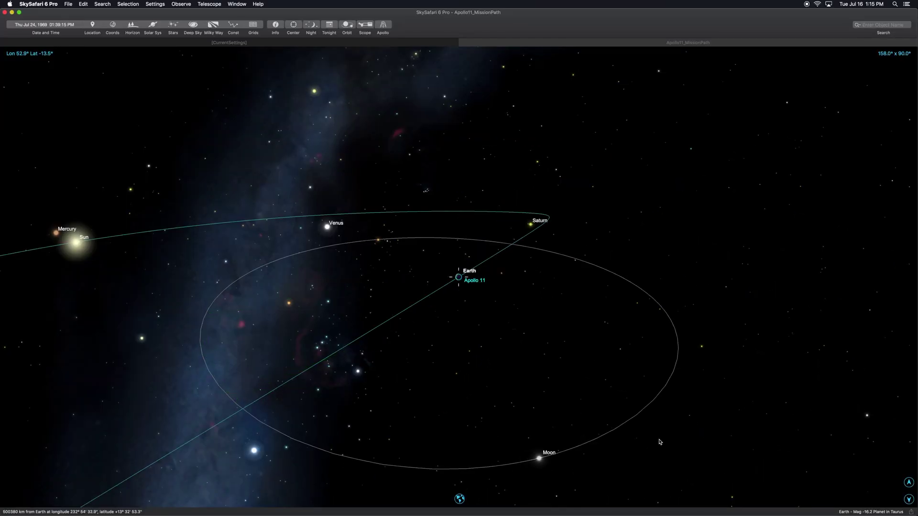
left_click(464, 43)
Reload the Apollo 11 mission path, replay it to July 24, 1969, then close it
left_click(390, 26)
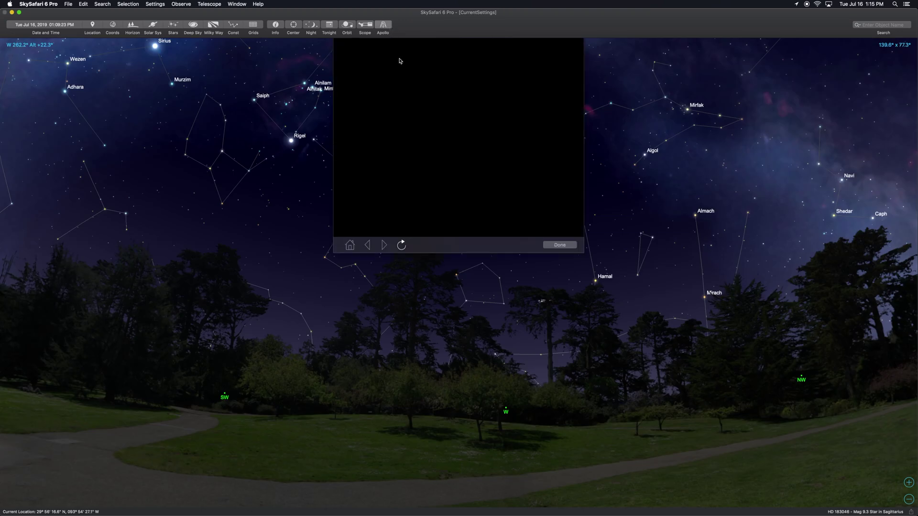
left_click(367, 63)
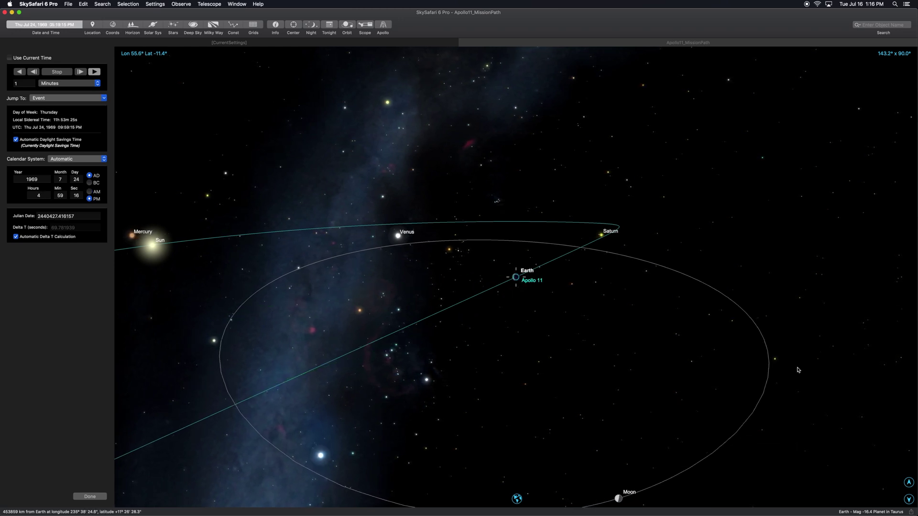
left_click(466, 43)
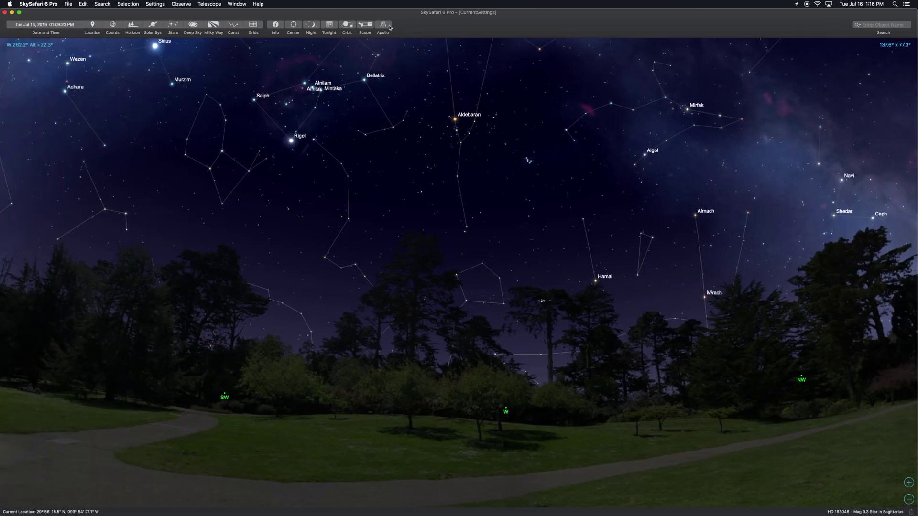
Reopen the Apollo 11 milestones page and scroll down to the On the Moon link
left_click(389, 27)
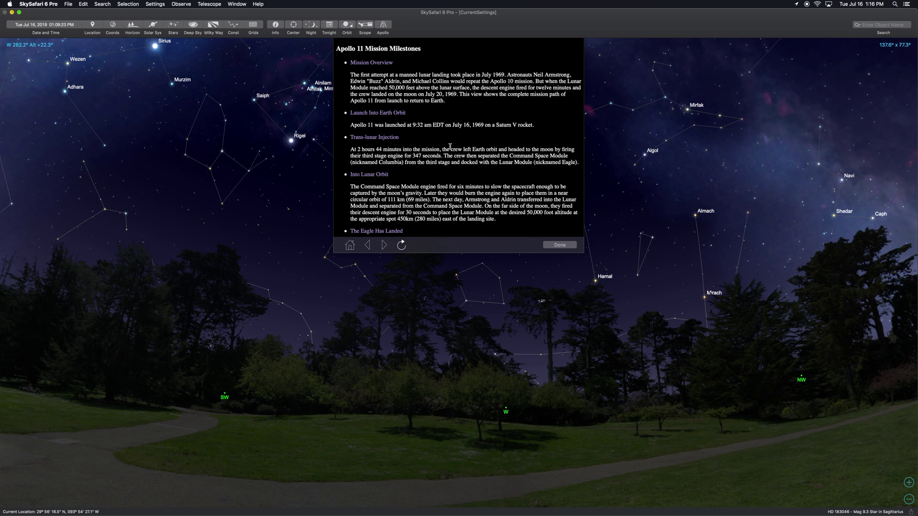
scroll(449, 146, "down", 5)
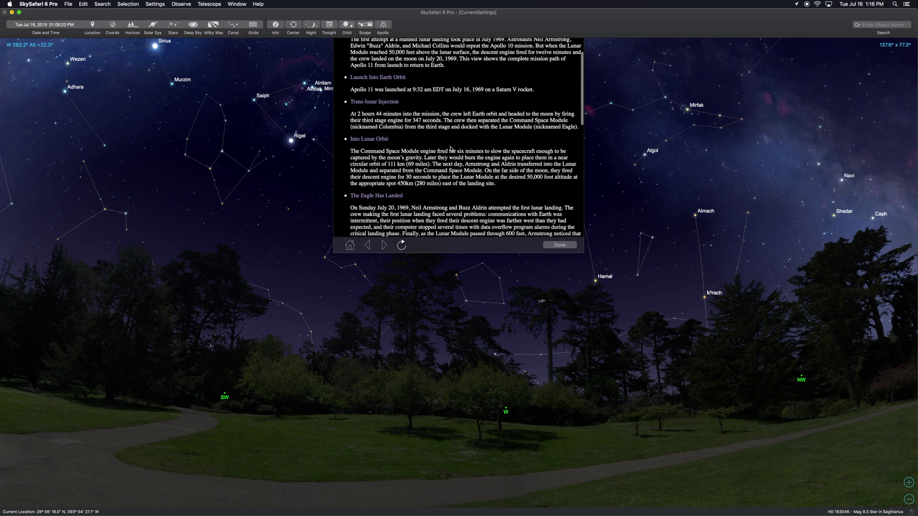
scroll(450, 148, "down", 10)
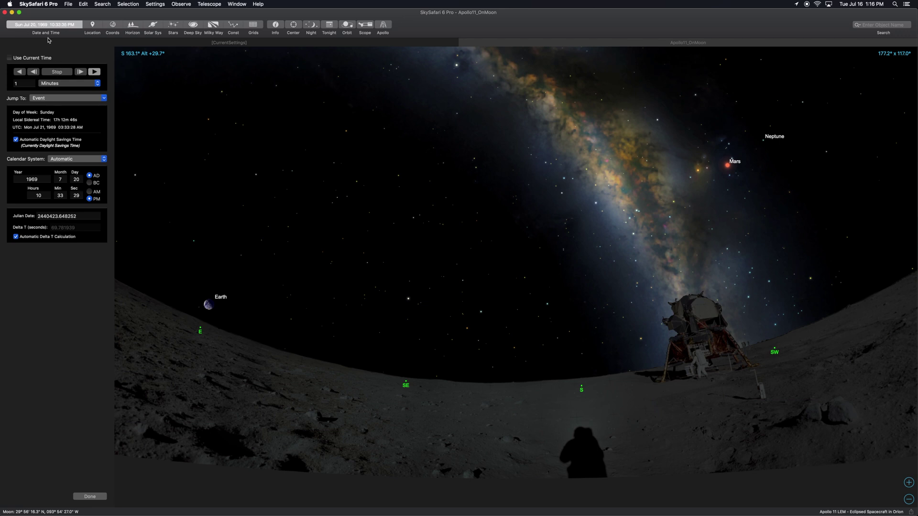
Zoom in on Earth and centre it above the lunar horizon
left_click_drag(246, 212, 382, 259)
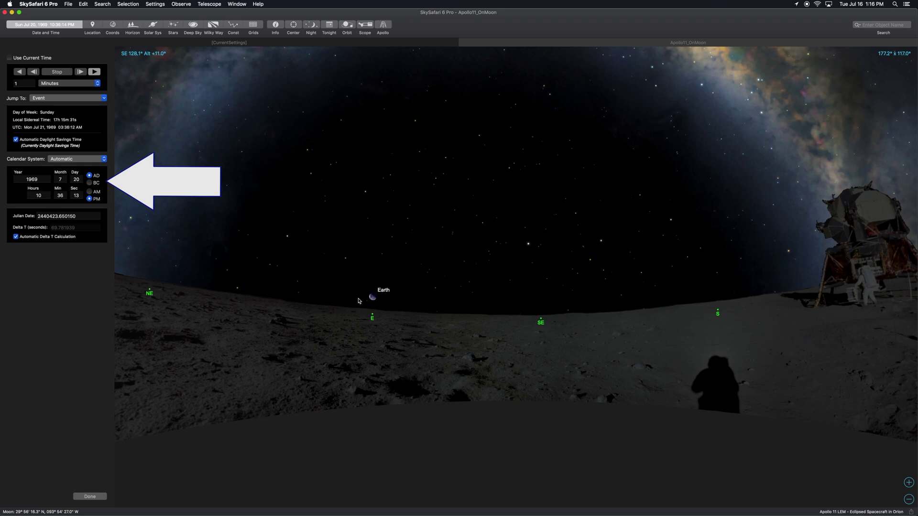
scroll(373, 301, "up", 5)
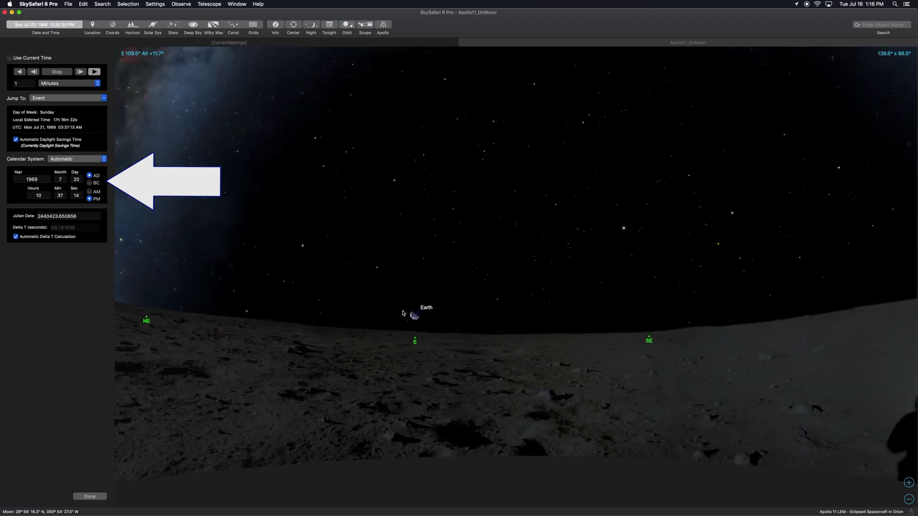
scroll(402, 313, "up", 5)
left_click_drag(324, 300, 454, 256)
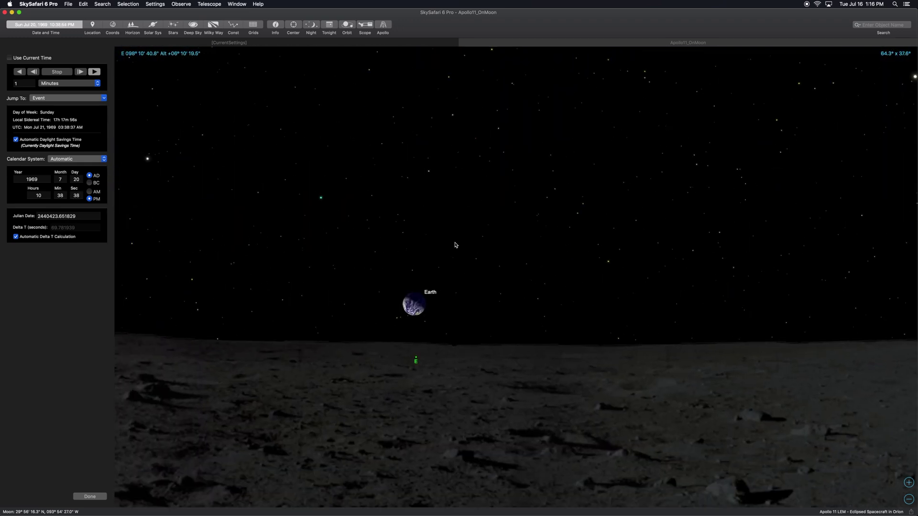
scroll(372, 340, "up", 3)
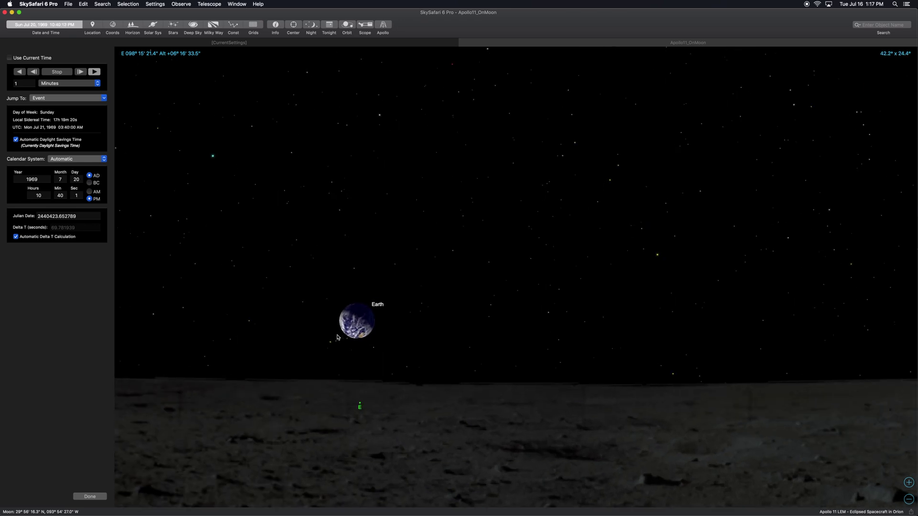
left_click_drag(337, 337, 447, 313)
Switch the time step from Minutes to Hours, turn west to the Sun and lander, and run backward
left_click(69, 84)
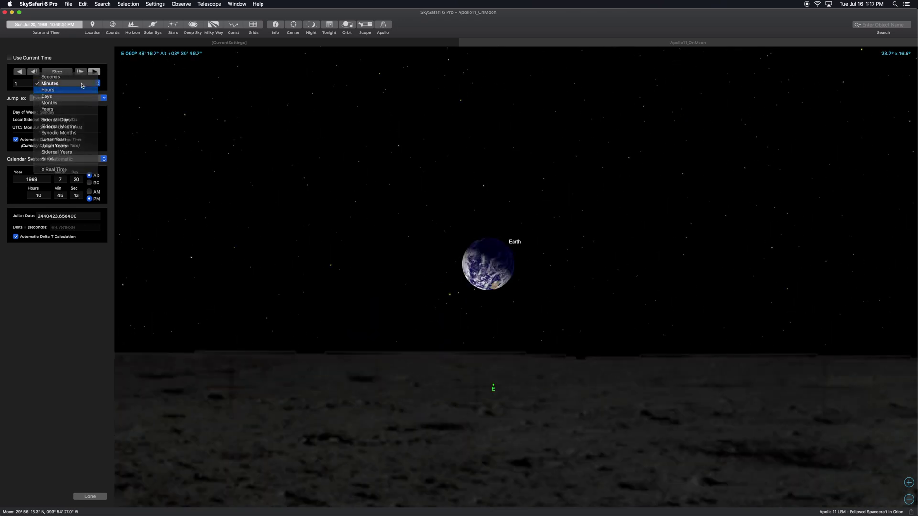
left_click(67, 91)
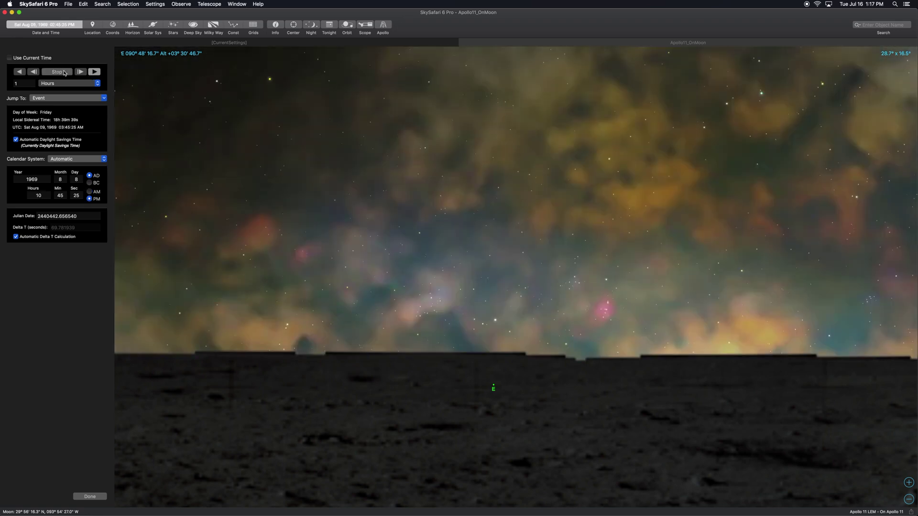
scroll(301, 188, "down", 5)
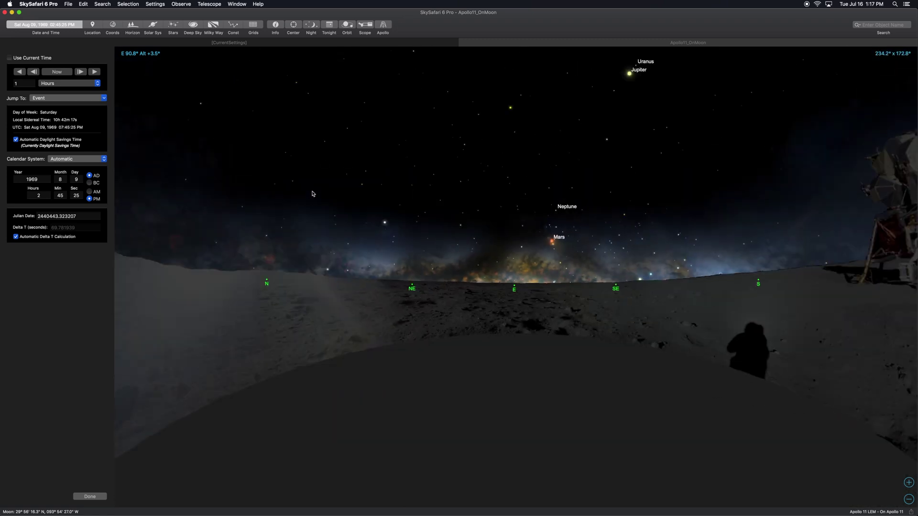
scroll(312, 193, "up", 2)
left_click_drag(655, 215, 370, 258)
left_click_drag(598, 245, 420, 250)
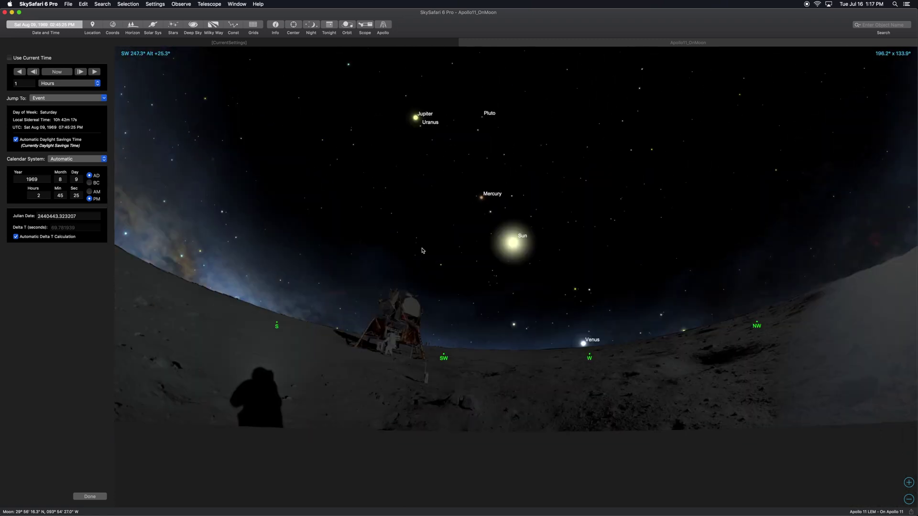
left_click(18, 72)
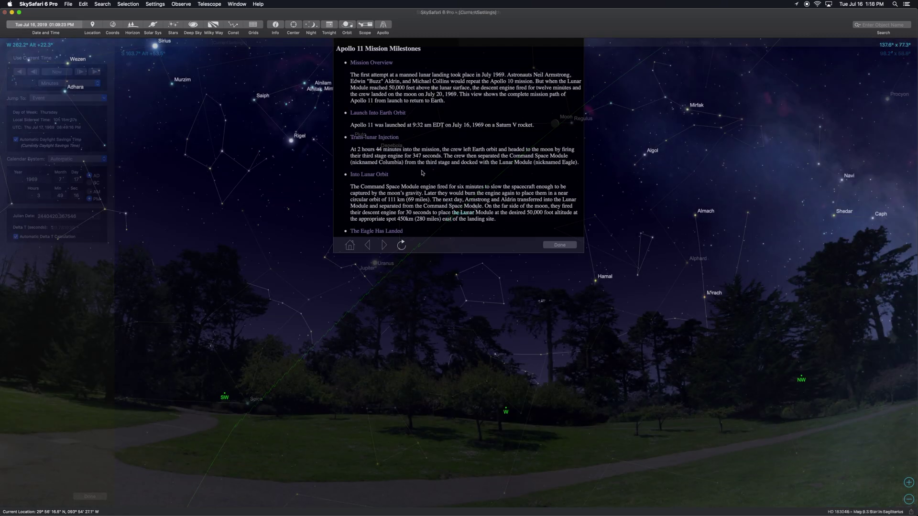
Open the Leaving Lunar Orbit For Home simulation and enter a 45-minute time step
scroll(421, 171, "down", 3)
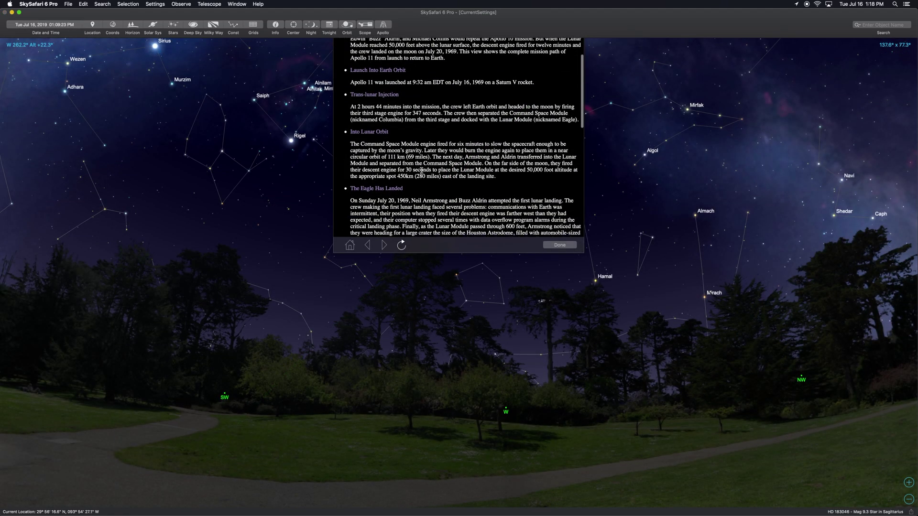
scroll(421, 171, "down", 5)
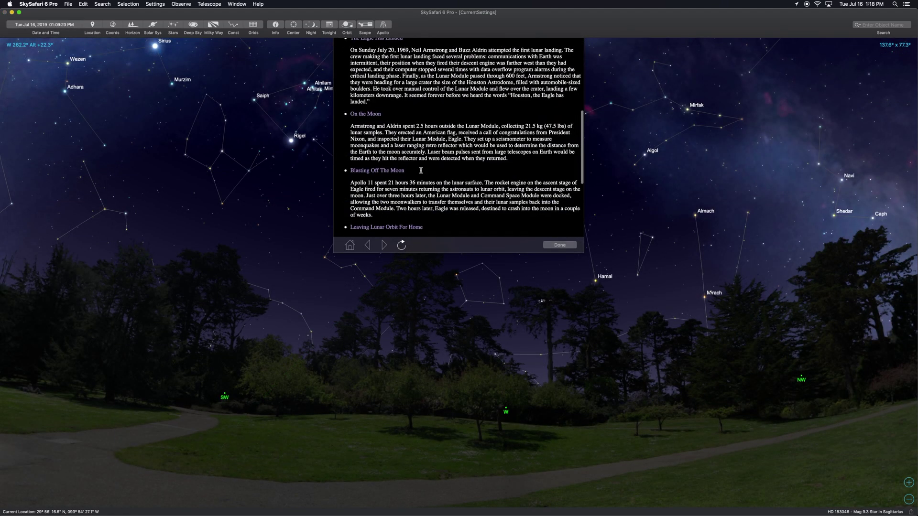
scroll(421, 171, "down", 3)
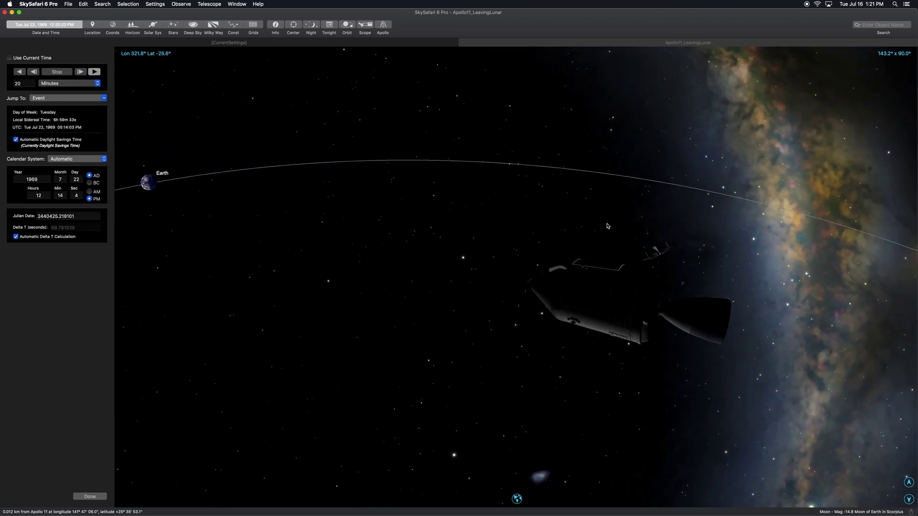
type("45")
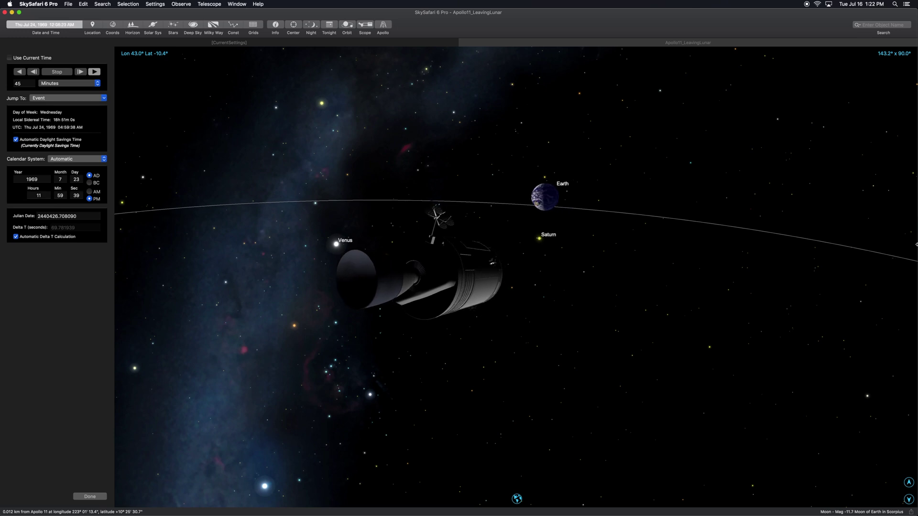
Change the time step to 10 minutes, then stop and resume forward play toward July 24, 1969
type("2010")
key("Return")
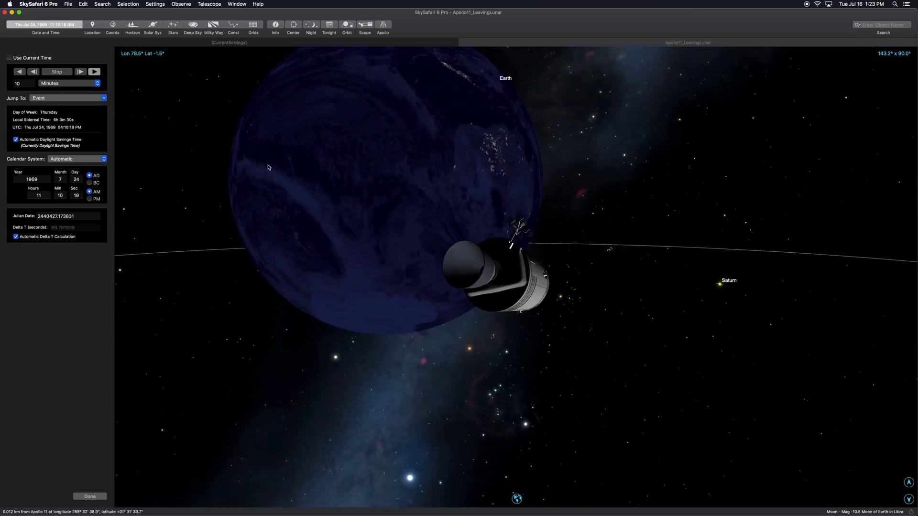
left_click(53, 73)
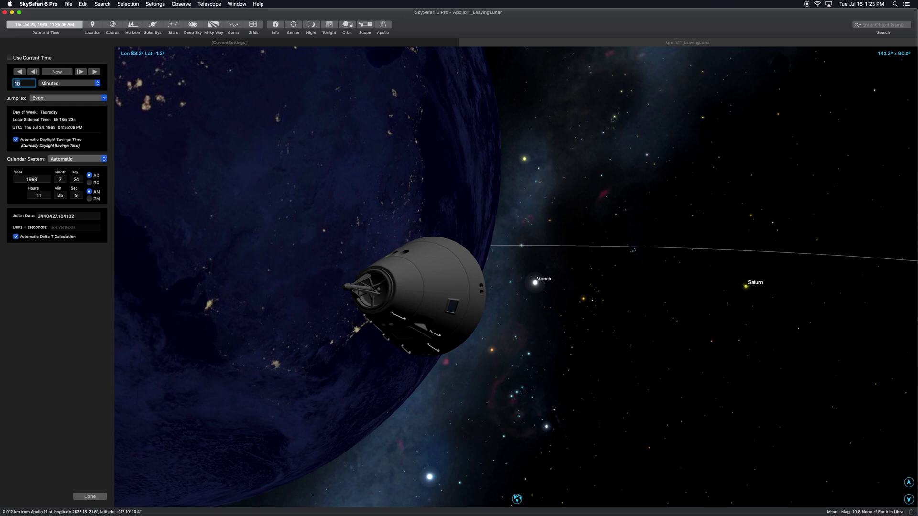
left_click(94, 72)
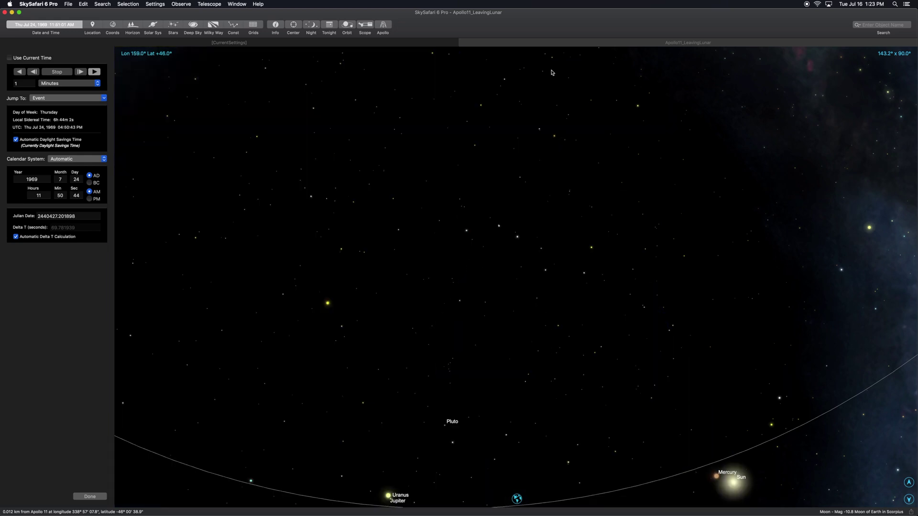
Close the Apollo 11 return simulation and open the Apollo 8 path under Other Apollo Missions
left_click(463, 43)
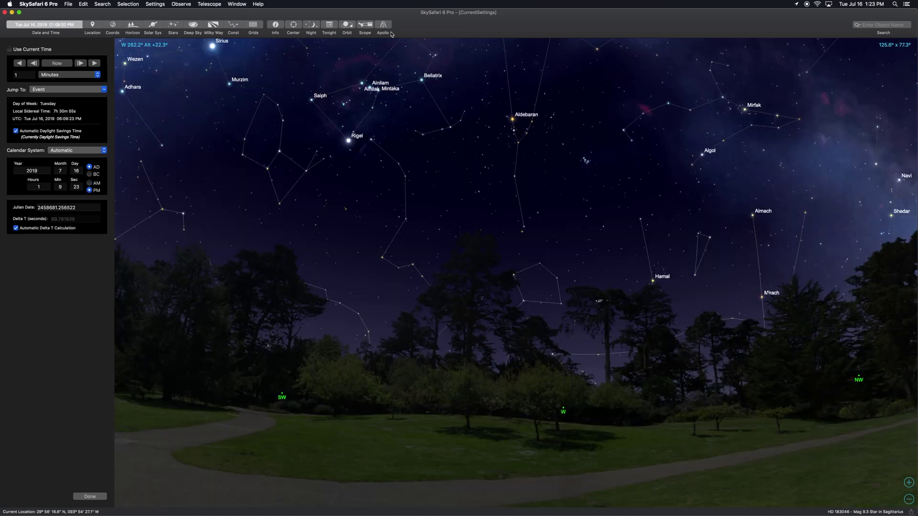
scroll(405, 178, "down", 10)
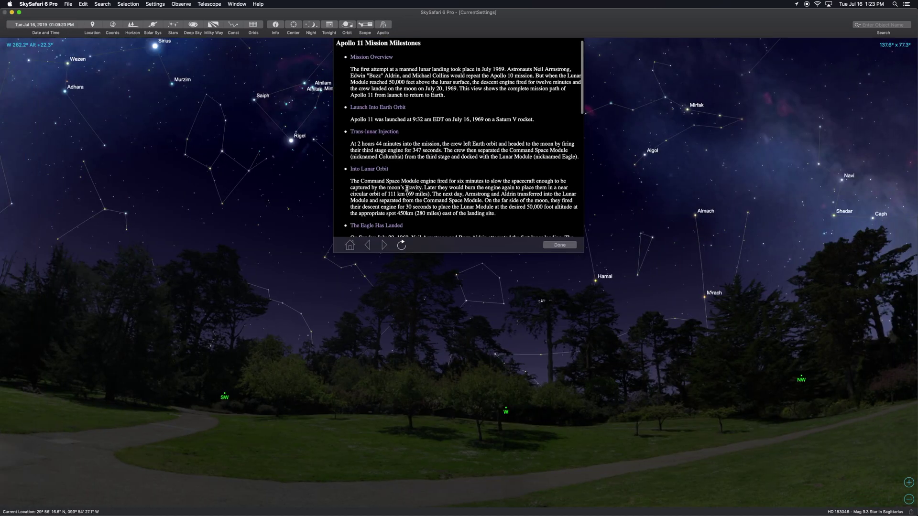
scroll(407, 191, "down", 15)
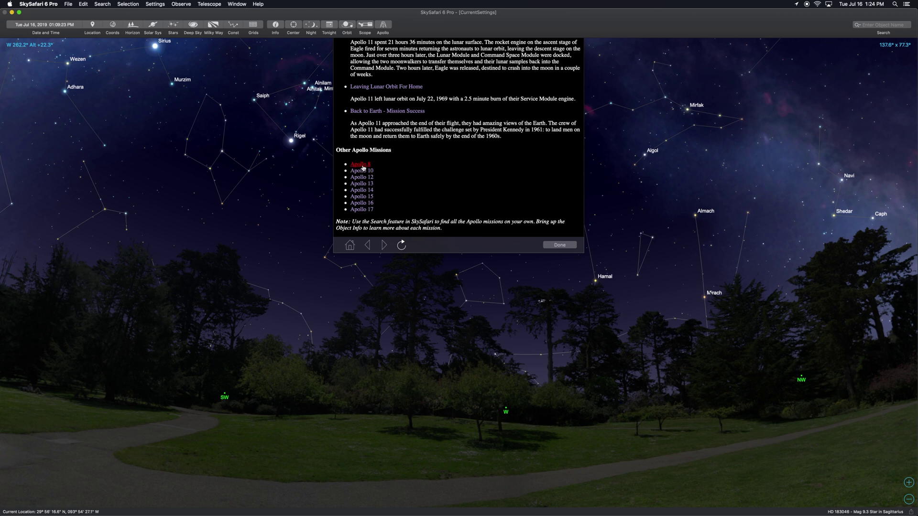
left_click(363, 166)
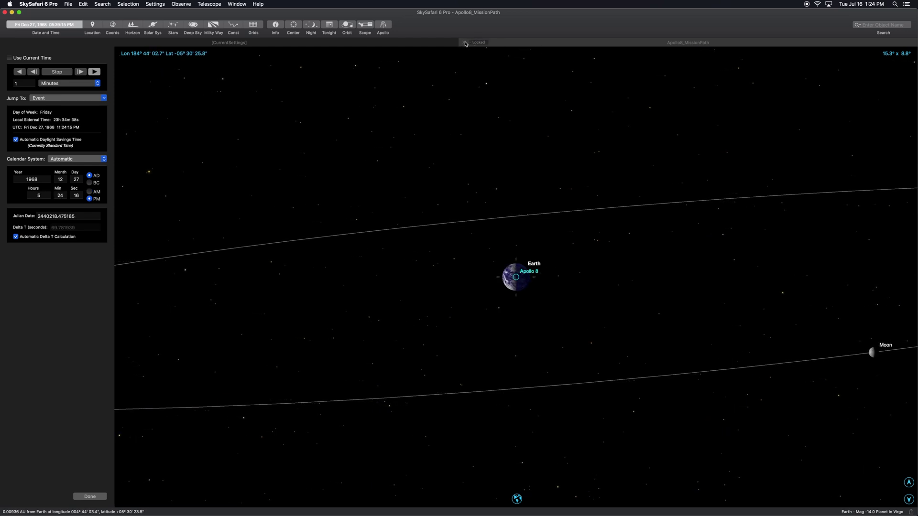
Let Apollo 8 play to its Earth return on December 27, 1968, then close the simulation
left_click(465, 43)
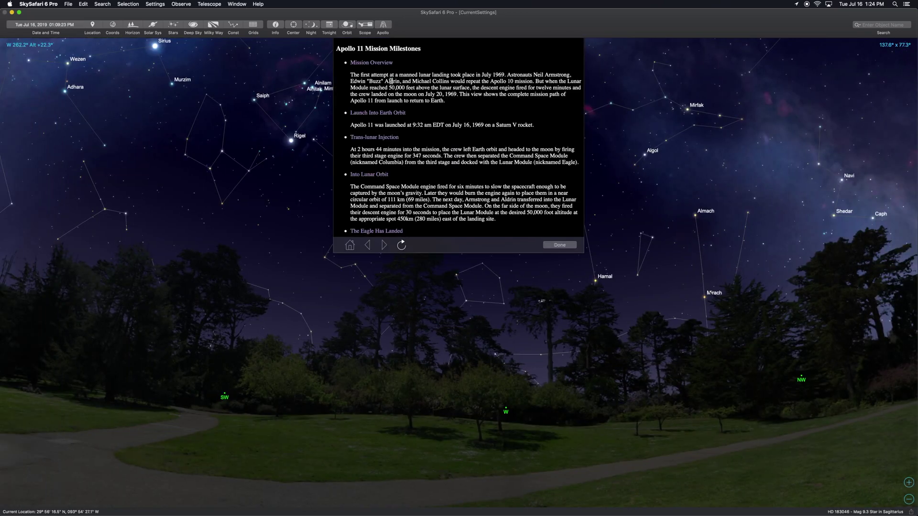
Play the Apollo 10 mission path from Other Apollo Missions, then close it
scroll(391, 82, "down", 10)
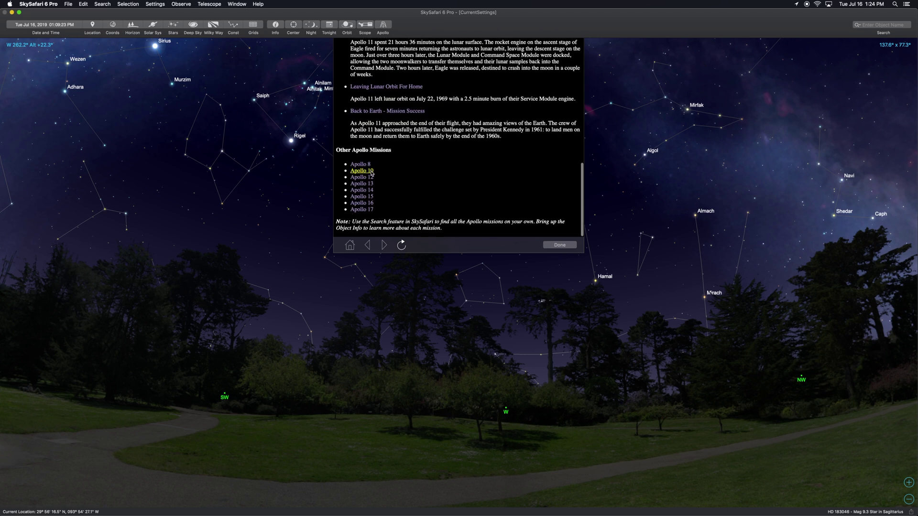
left_click(371, 172)
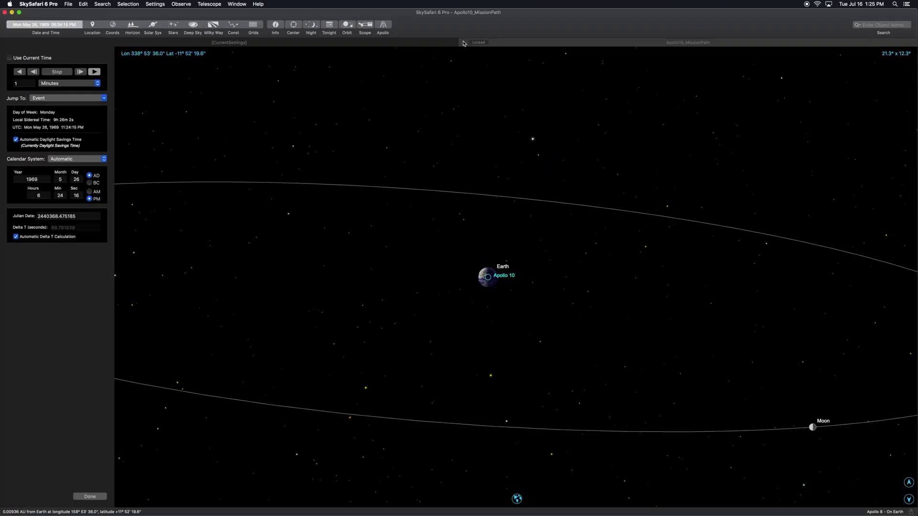
left_click(463, 42)
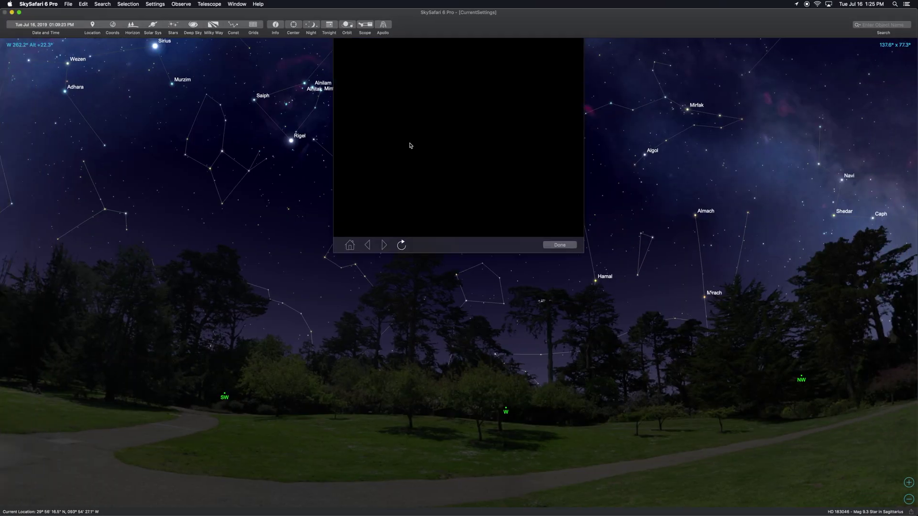
Load the Apollo 12 mission path and rotate and tilt the view to open up the Moon's orbit
scroll(392, 162, "down", 10)
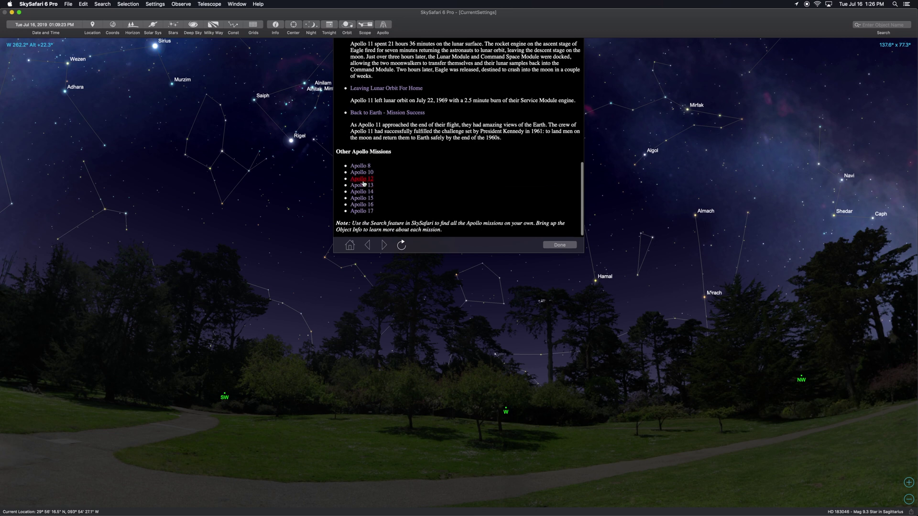
left_click(363, 179)
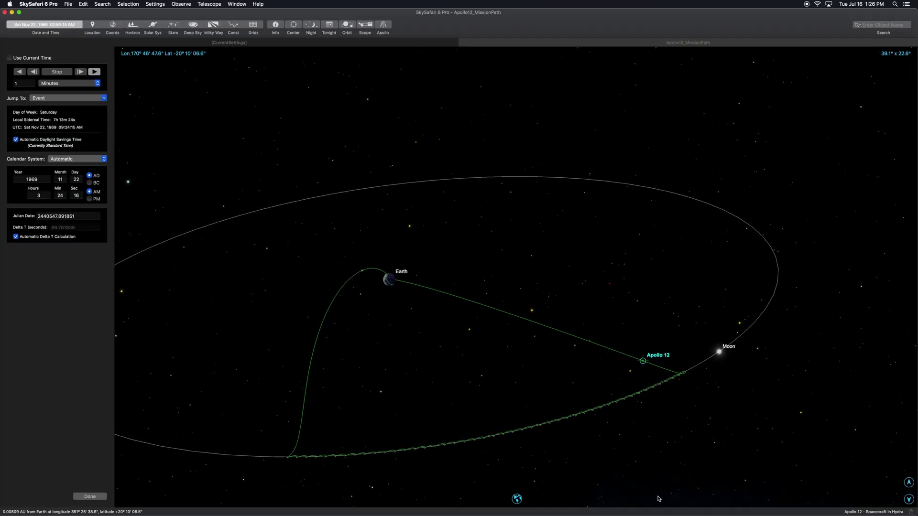
left_click_drag(674, 425, 466, 383)
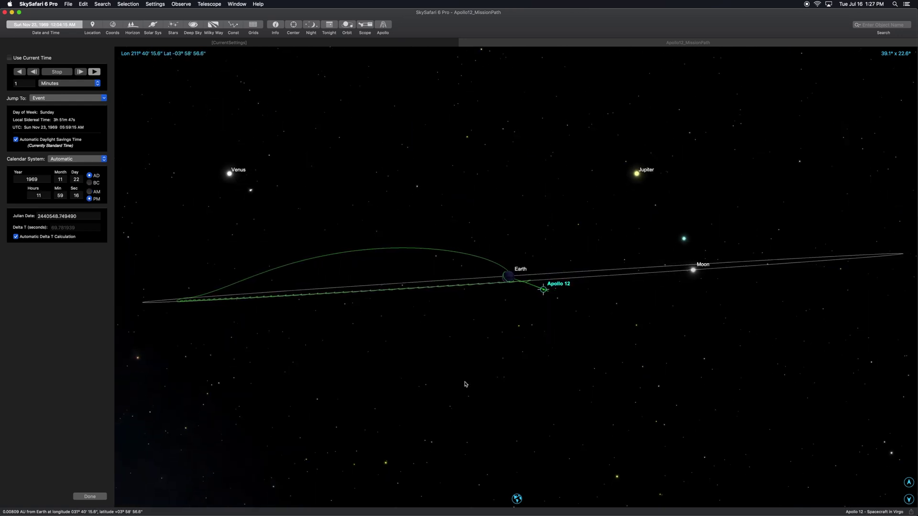
left_click_drag(464, 383, 412, 418)
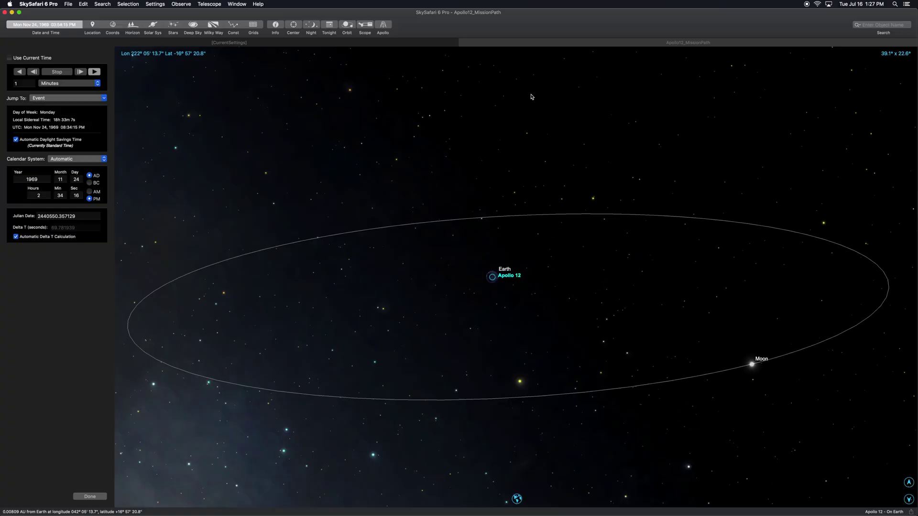
Close Apollo 12 and load the Apollo 13 mission path from the missions list
left_click(461, 43)
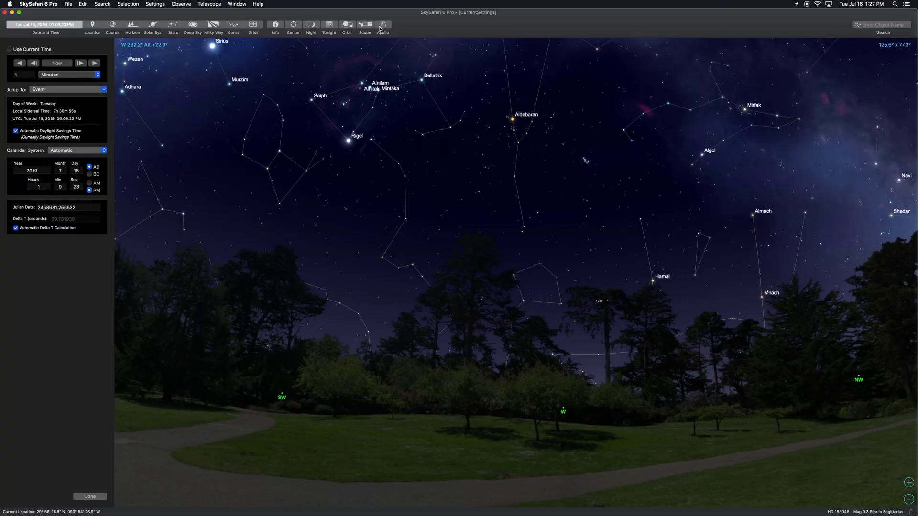
scroll(395, 186, "down", 15)
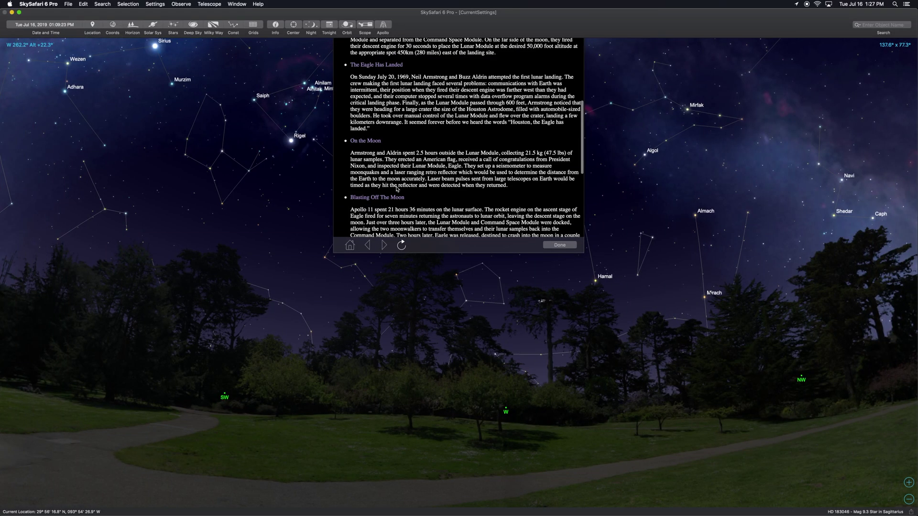
left_click(370, 177)
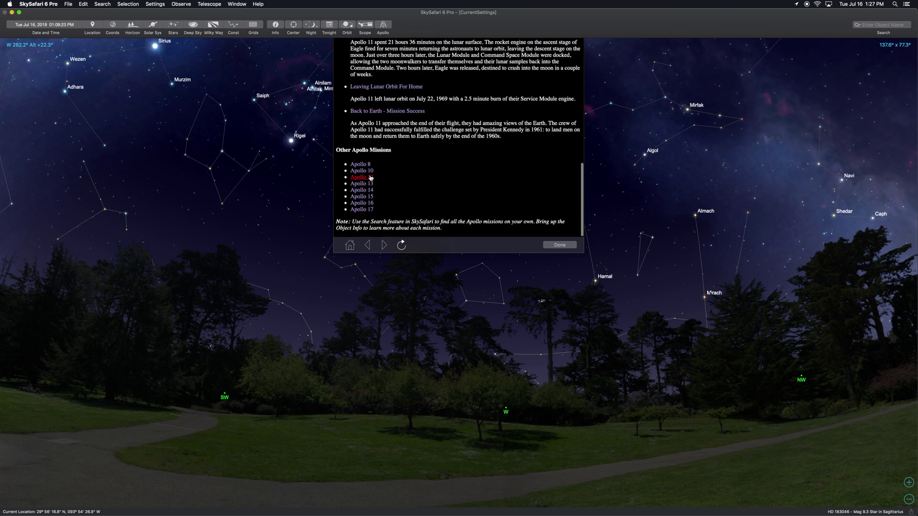
left_click(369, 183)
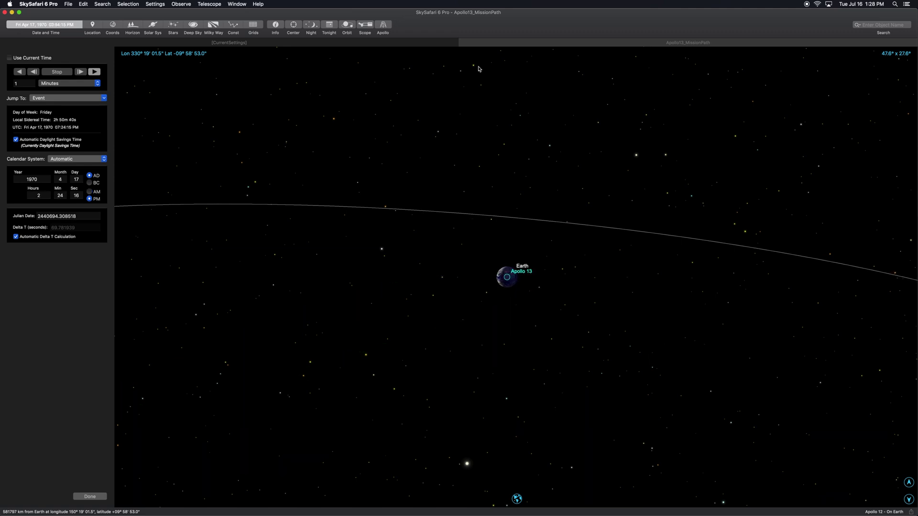
Close Apollo 13 and load the Apollo 14 mission path from the missions list
left_click(463, 42)
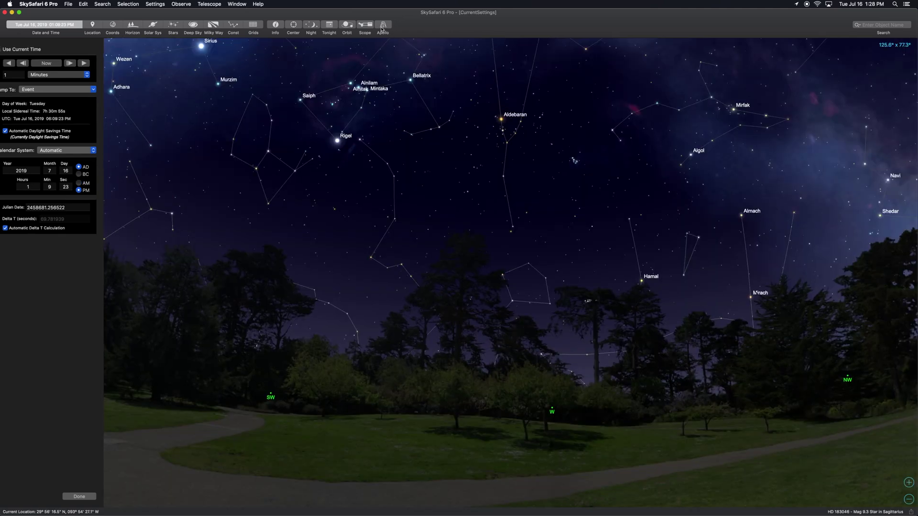
scroll(413, 171, "down", 5)
scroll(413, 171, "down", 15)
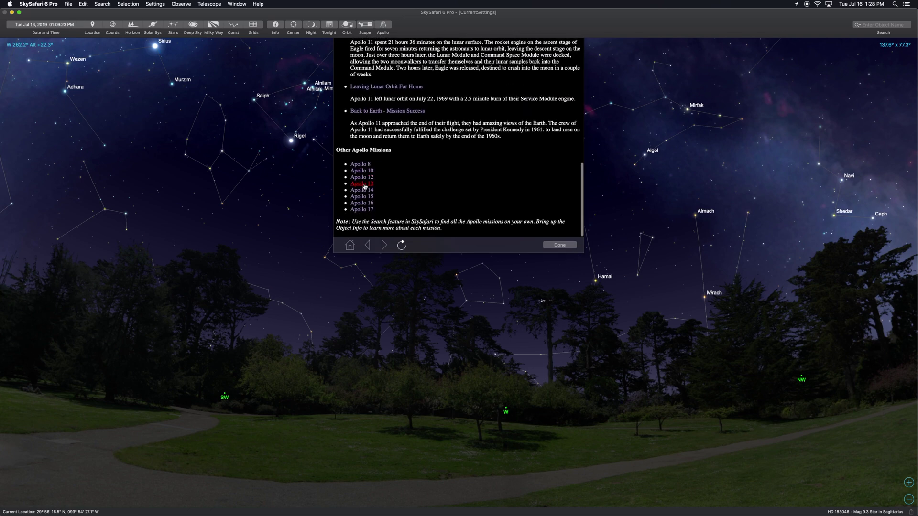
left_click(365, 190)
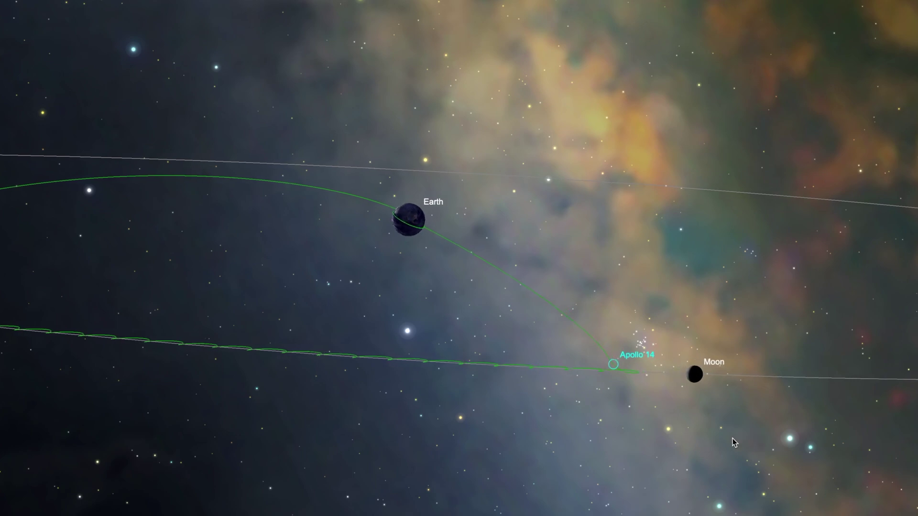
Rotate the view around Earth and Apollo 14's path as it returns on 9 February 1971
left_click_drag(632, 315, 526, 336)
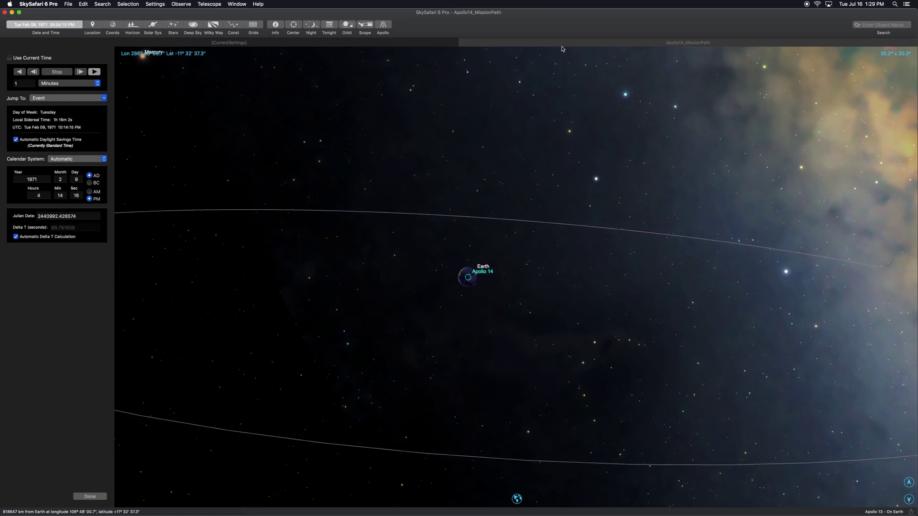
Replace Apollo 14 with the Apollo 15 mission path, playing to 7 August 1971
left_click(465, 43)
left_click(383, 24)
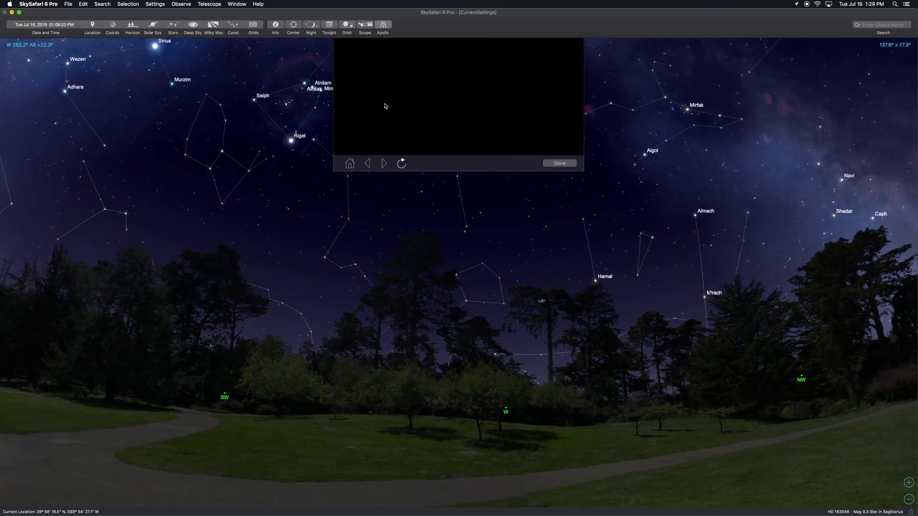
scroll(380, 190, "down", 10)
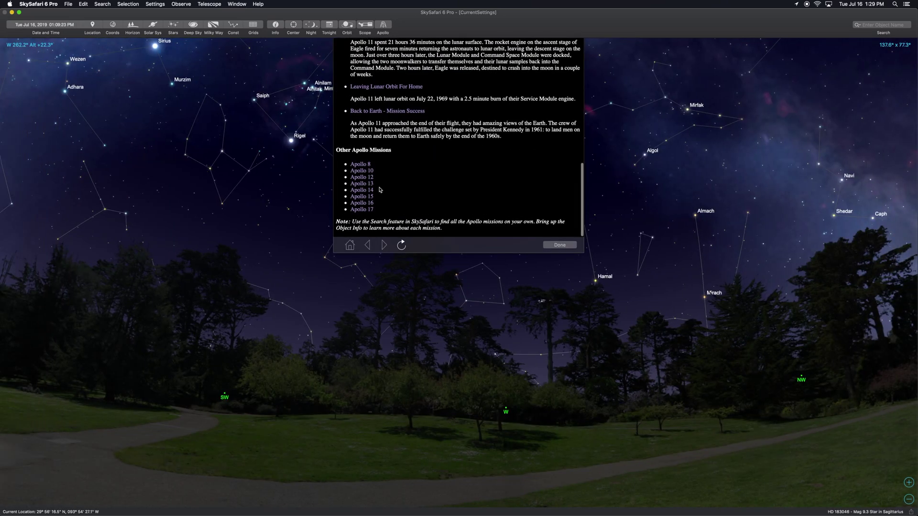
left_click(361, 197)
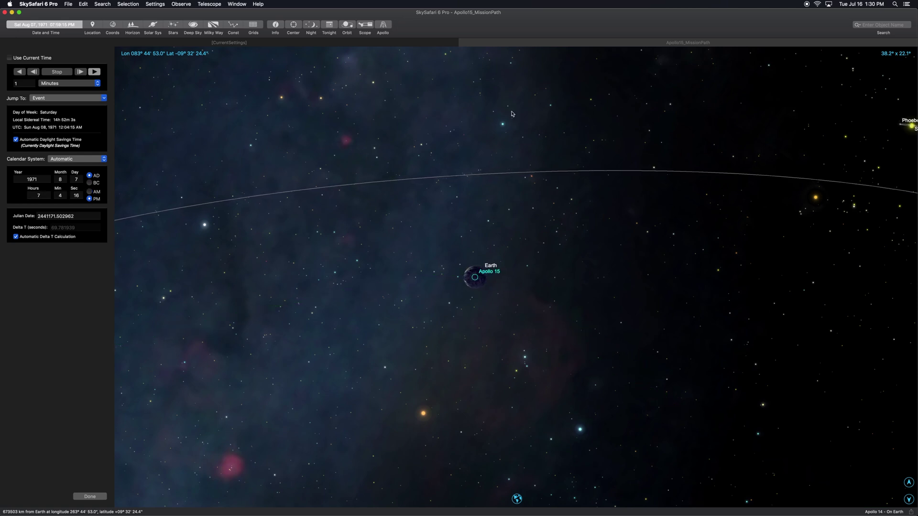
Close Apollo 15, load the Apollo 16 mission path, and tilt its orbit view toward edge-on
left_click(464, 43)
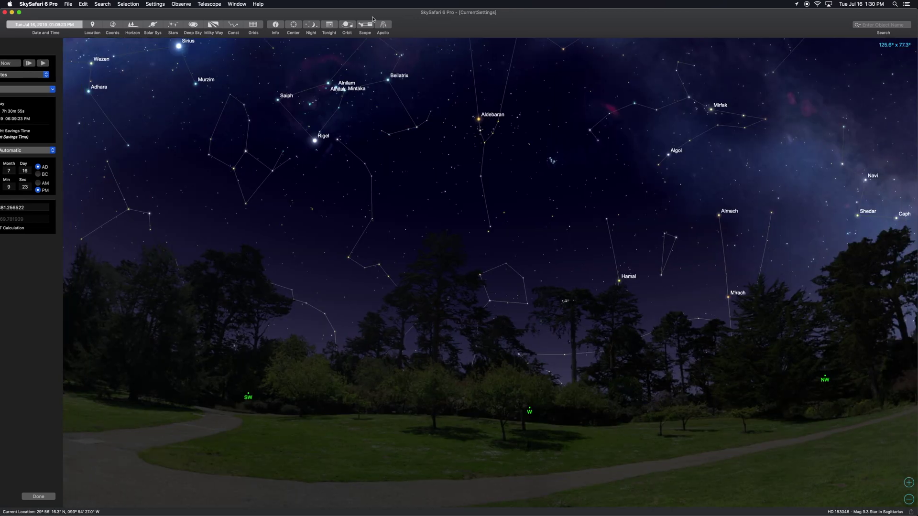
left_click(383, 24)
scroll(453, 161, "down", 10)
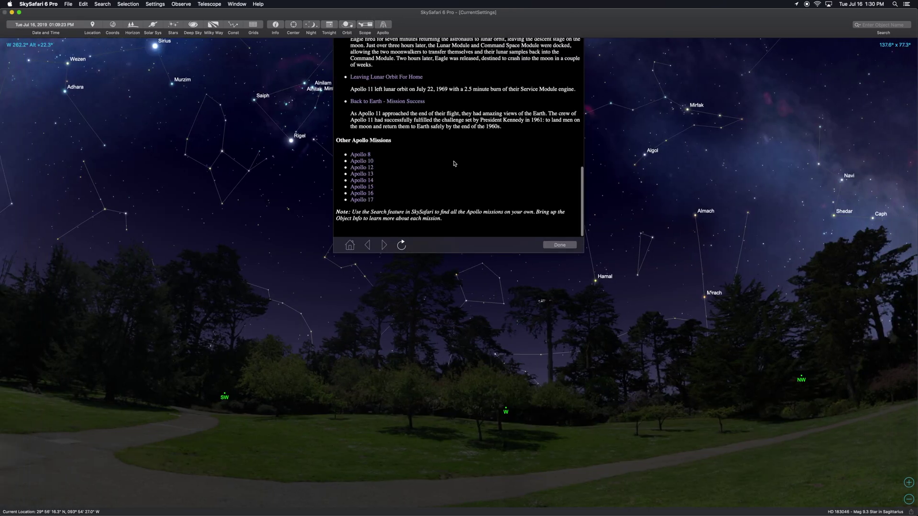
left_click(369, 204)
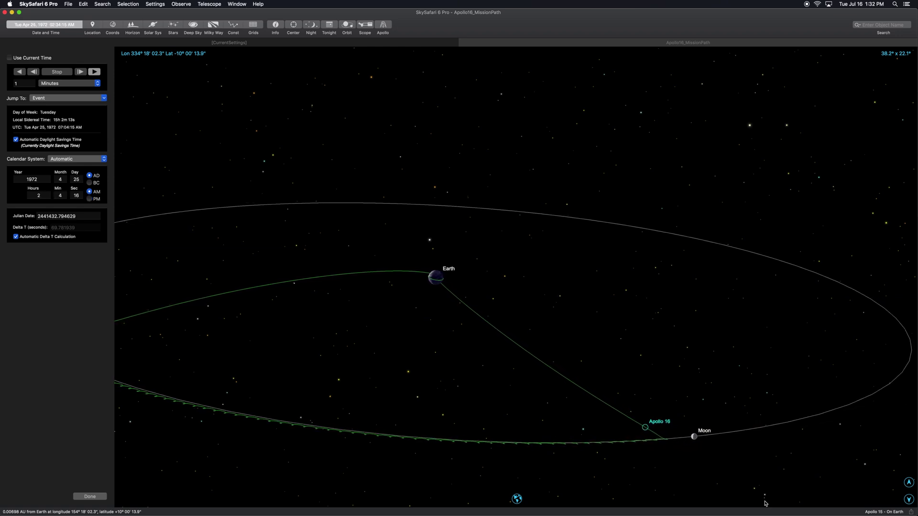
left_click_drag(768, 490, 624, 450)
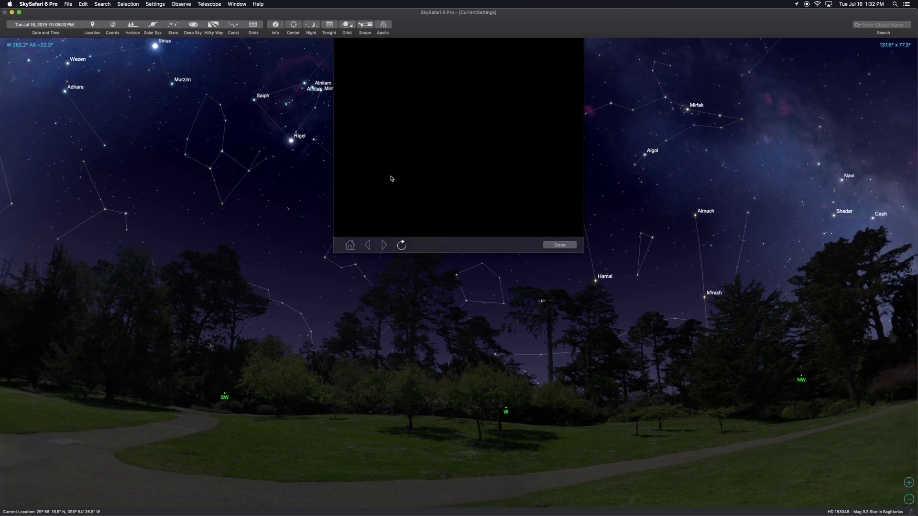
Load Apollo 17's path, rotate around the Earth–Moon paths, and zoom in toward Earth
scroll(391, 179, "down", 15)
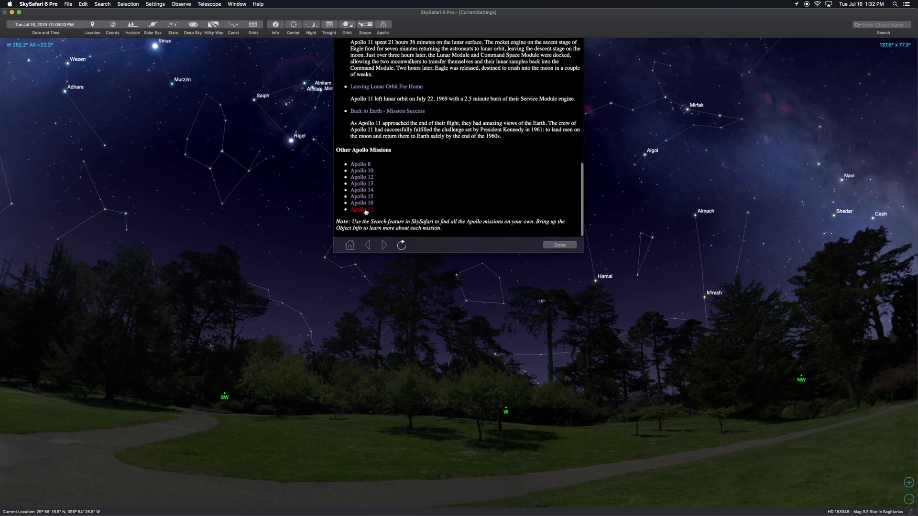
left_click(368, 210)
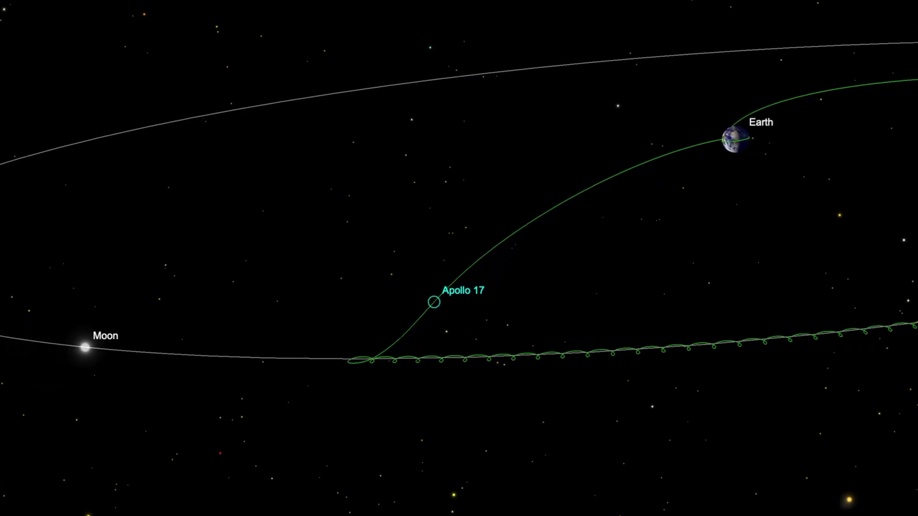
left_click_drag(710, 445, 682, 422)
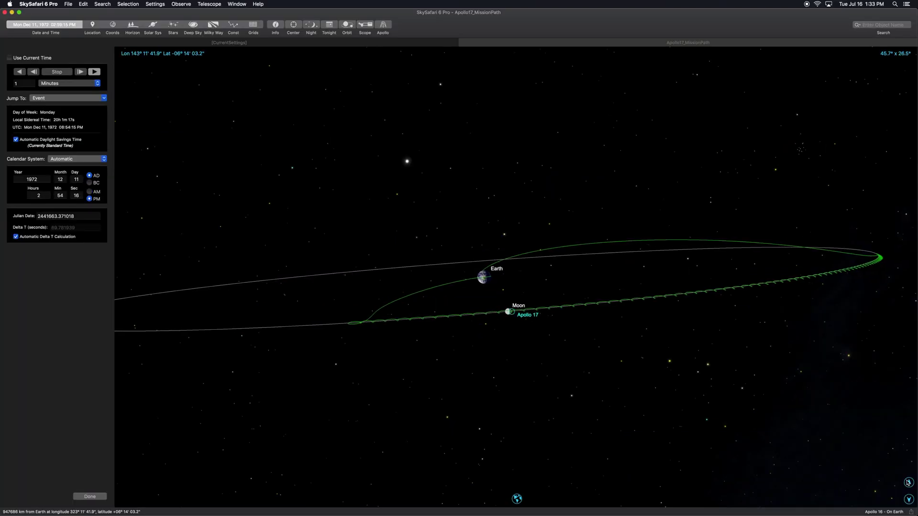
left_click(908, 482)
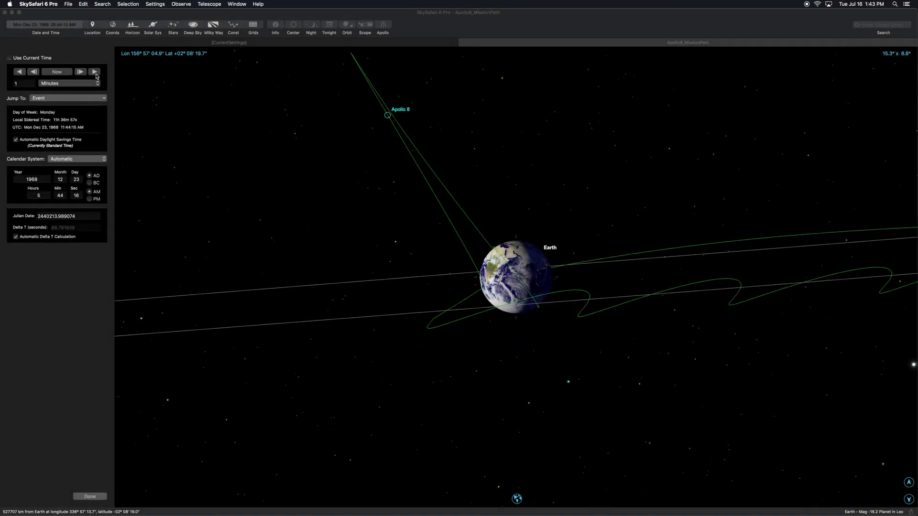
Run Apollo 8 forward, pause to orbit around Earth revealing the Moon, then resume to 26 December 1968
left_click(94, 73)
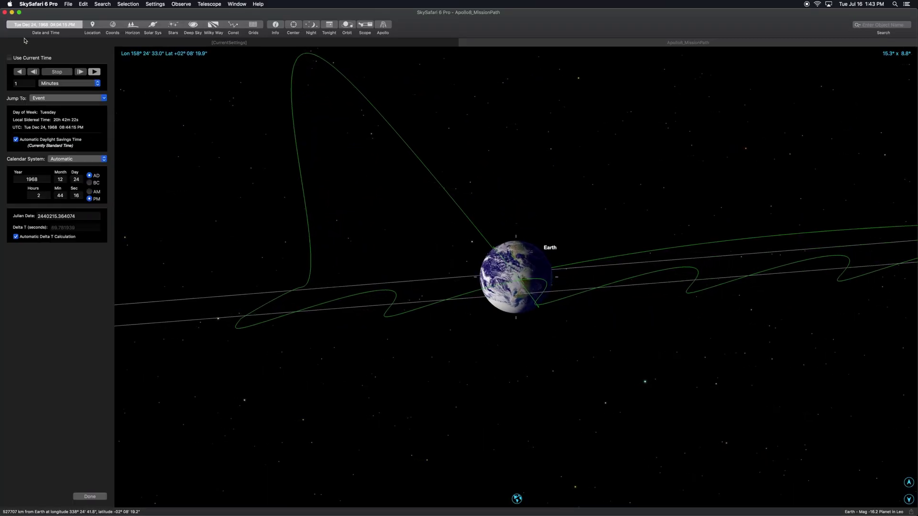
left_click(45, 73)
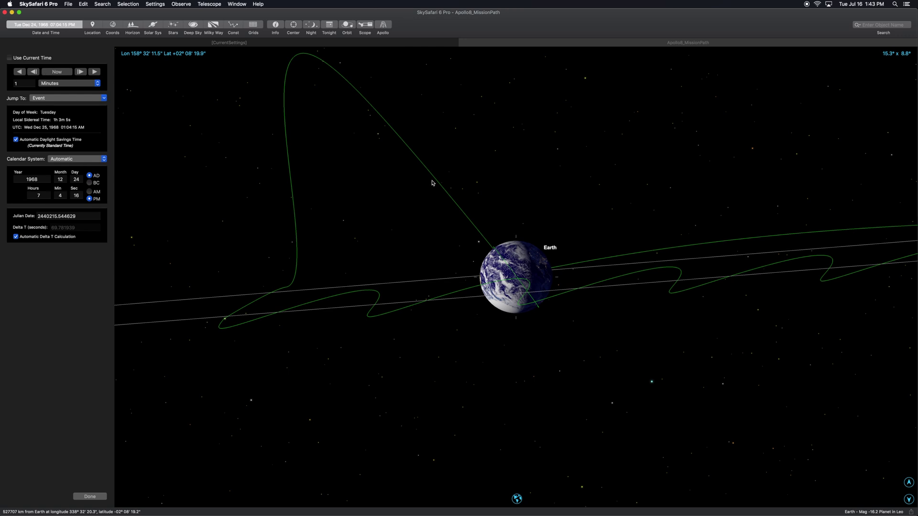
left_click_drag(432, 183, 391, 185)
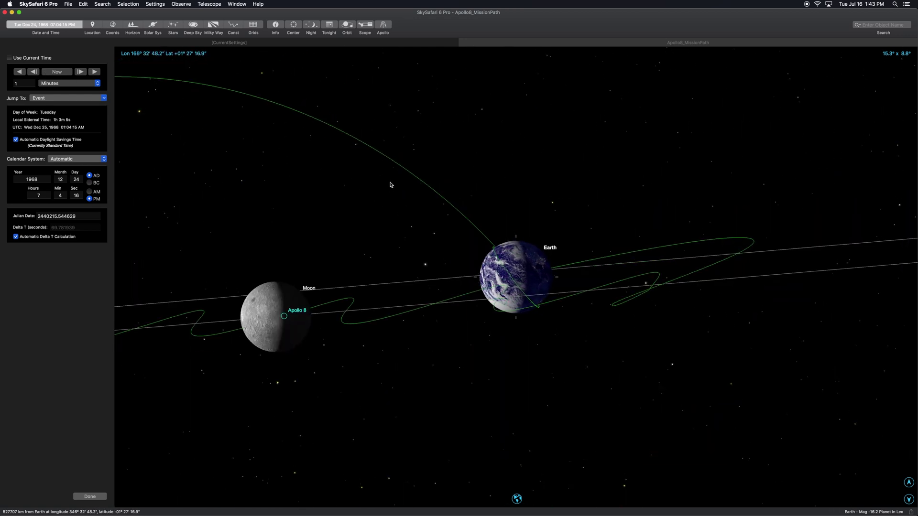
left_click(97, 73)
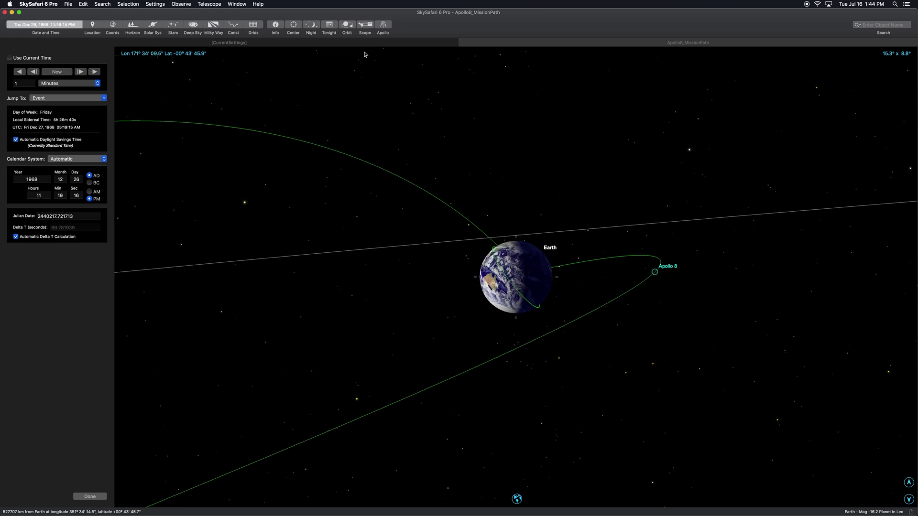
Replace the Apollo 8 path with the Apollo 13 mission path
left_click(462, 42)
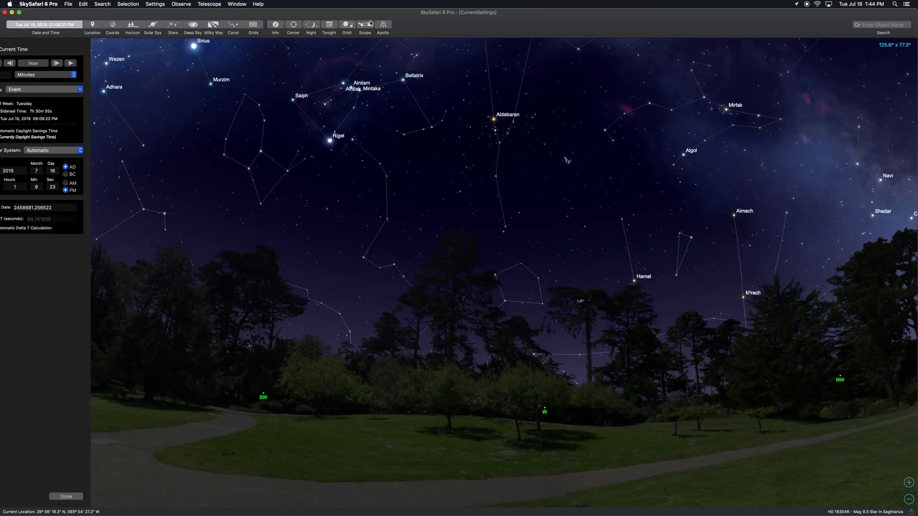
left_click(383, 25)
scroll(393, 181, "down", 10)
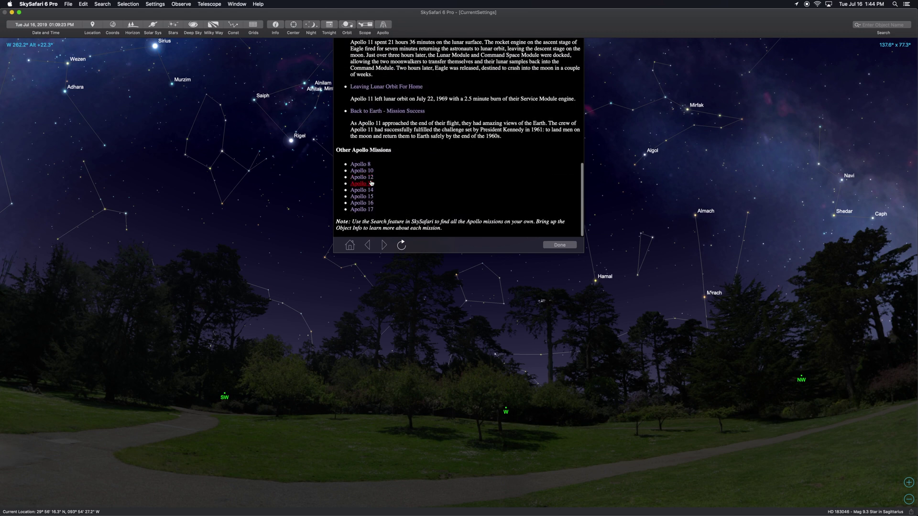
left_click(370, 183)
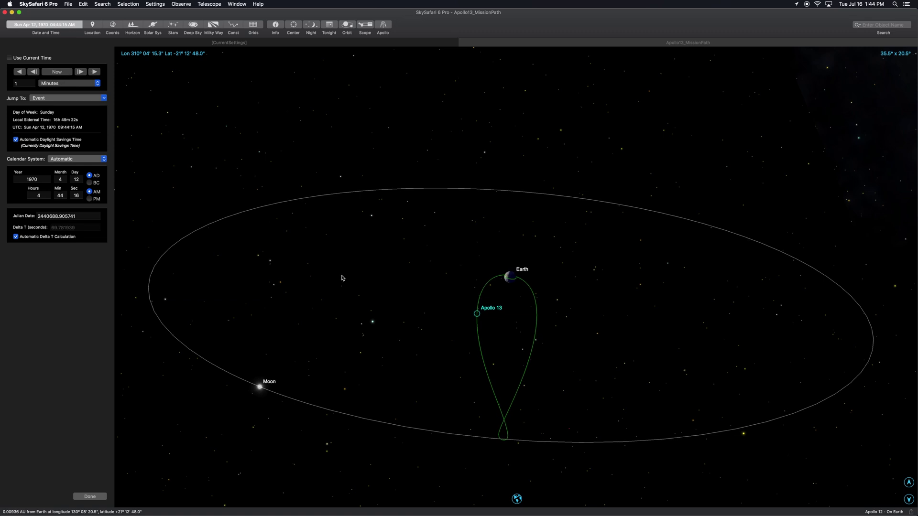
Tilt the view to flatten the Moon's orbit, zoom closer to Earth, and orbit around it
left_click_drag(442, 354, 426, 318)
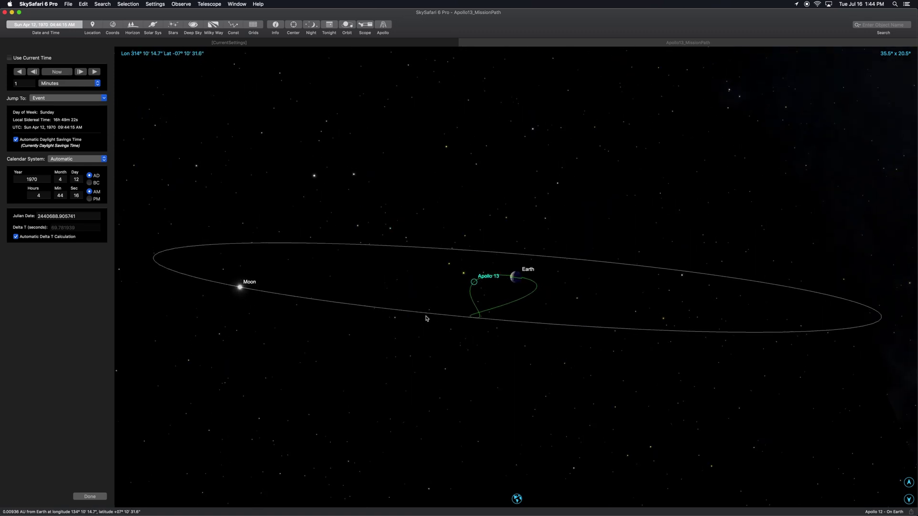
left_click(908, 482)
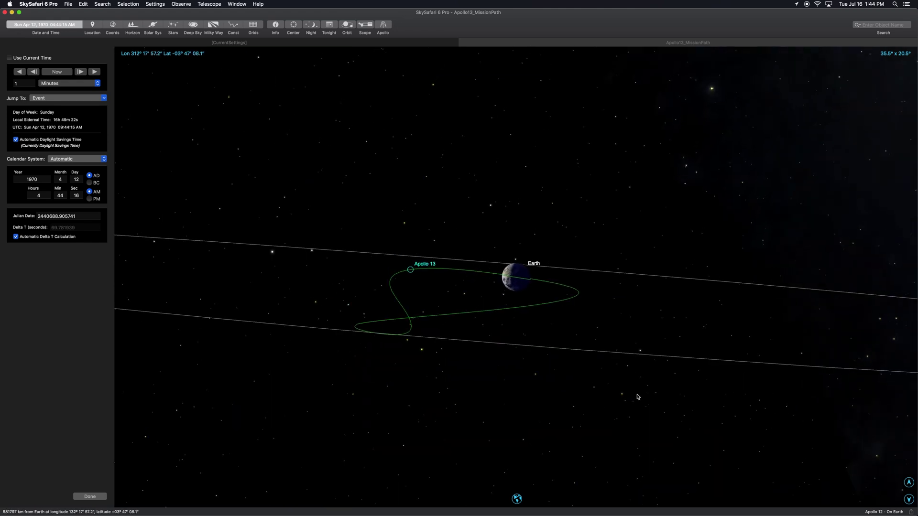
left_click_drag(637, 397, 438, 390)
left_click_drag(581, 334, 467, 327)
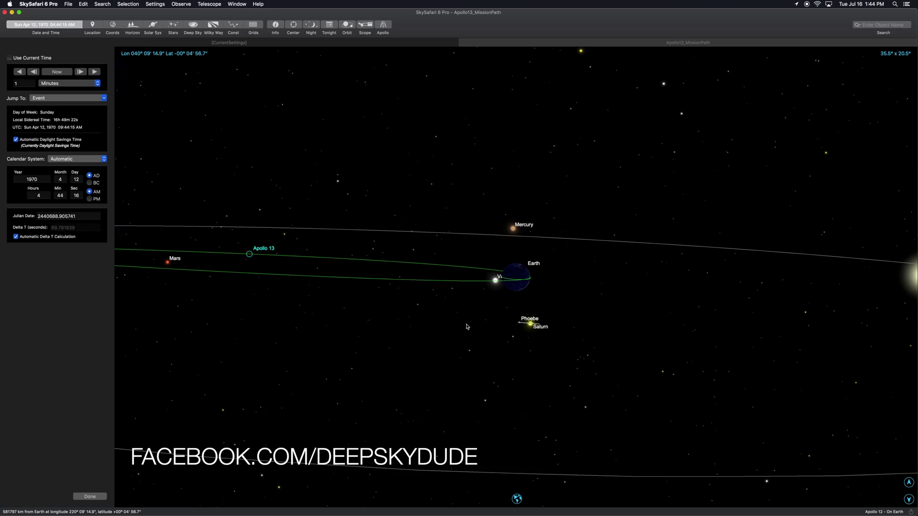
left_click_drag(582, 319, 375, 323)
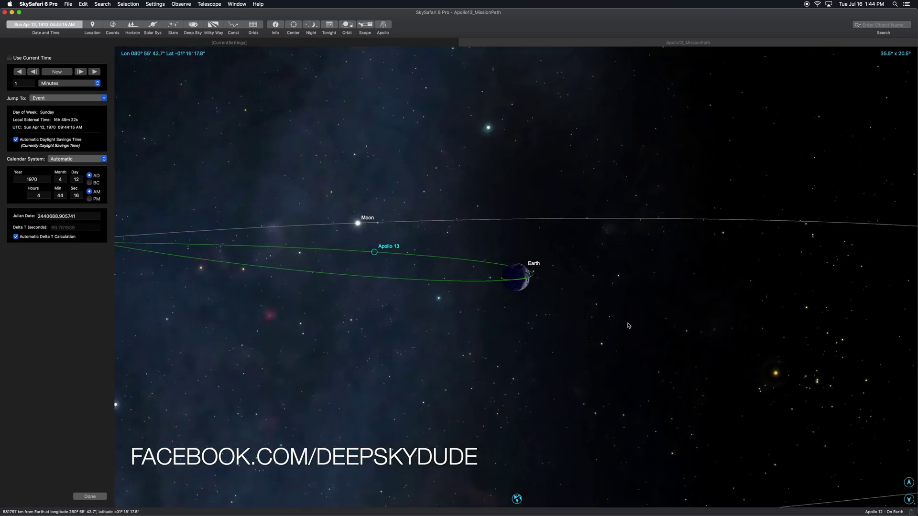
left_click_drag(628, 326, 406, 323)
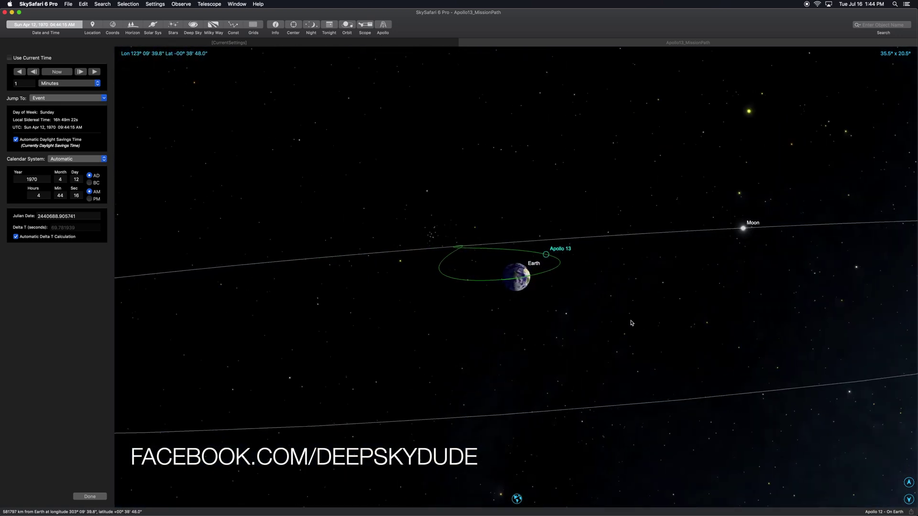
left_click_drag(630, 323, 594, 358)
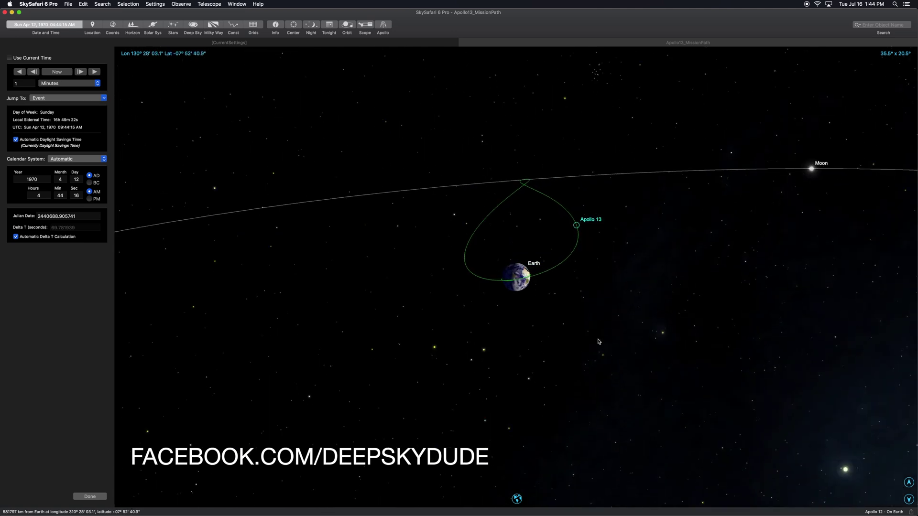